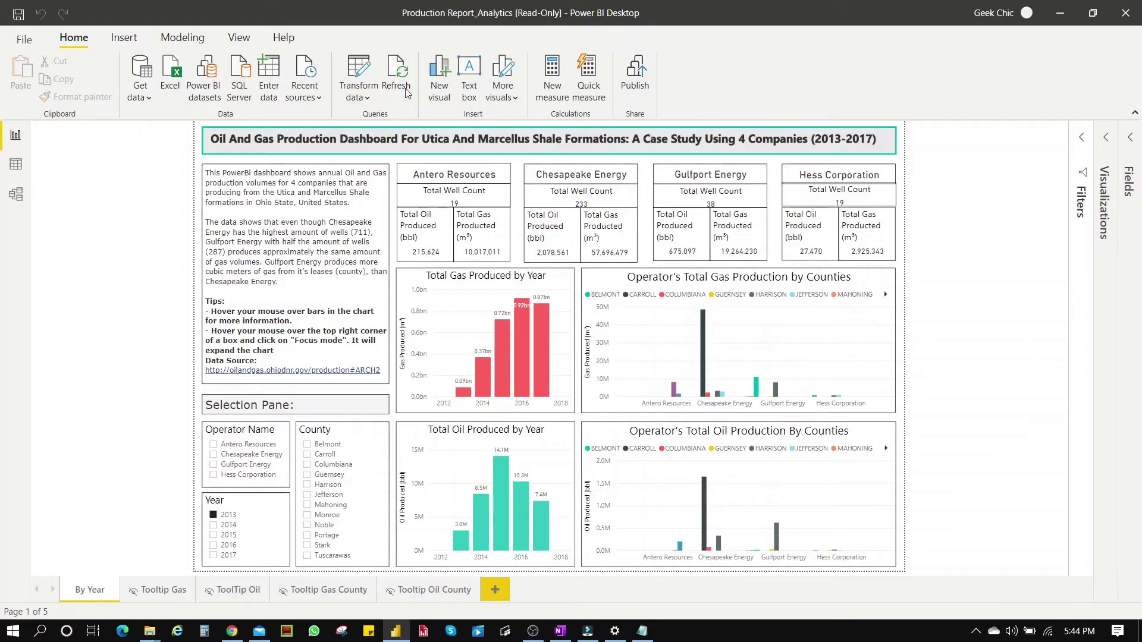
- Refresh the report data, dismiss the error report, and open Data source settings
{"action": "left_click", "coordinate": [404, 78]}
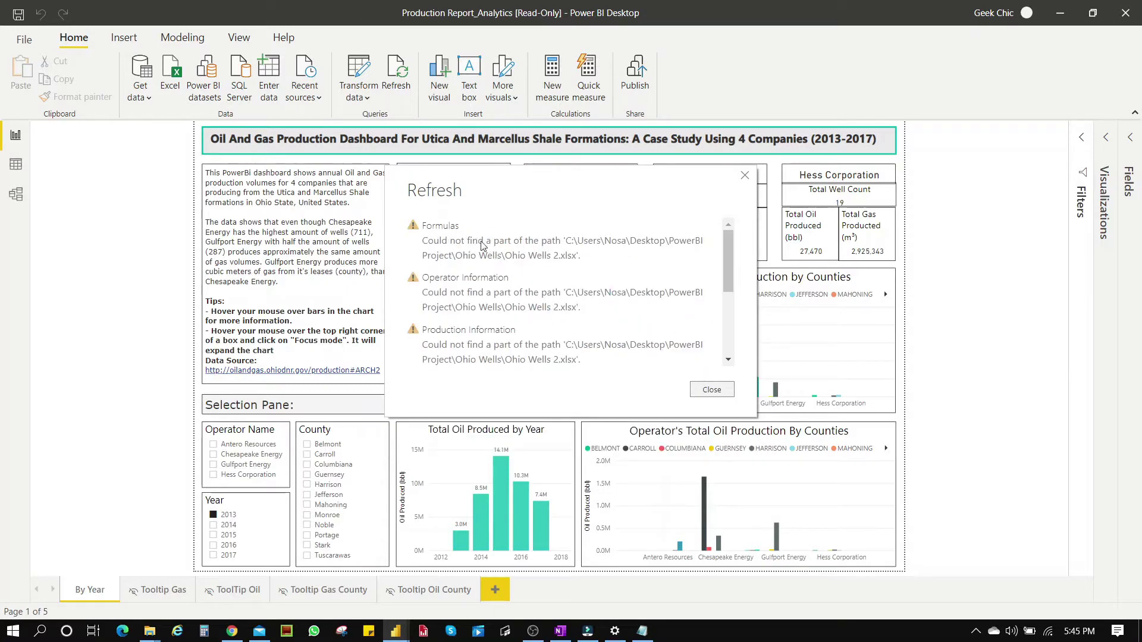
{"action": "left_click", "coordinate": [715, 393]}
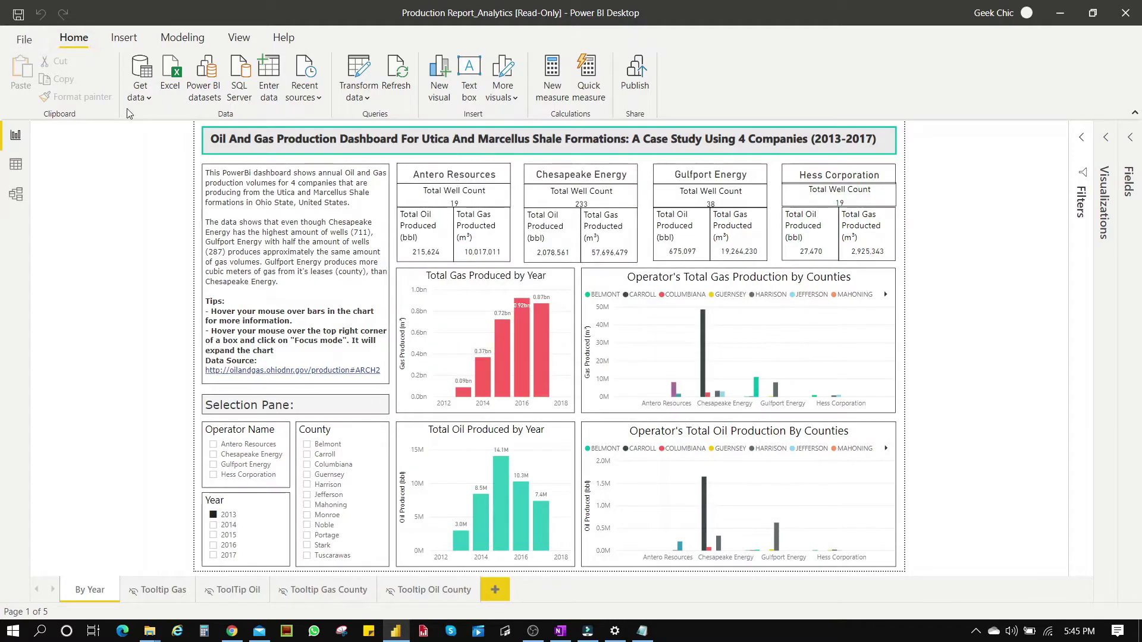
{"action": "left_click", "coordinate": [24, 39]}
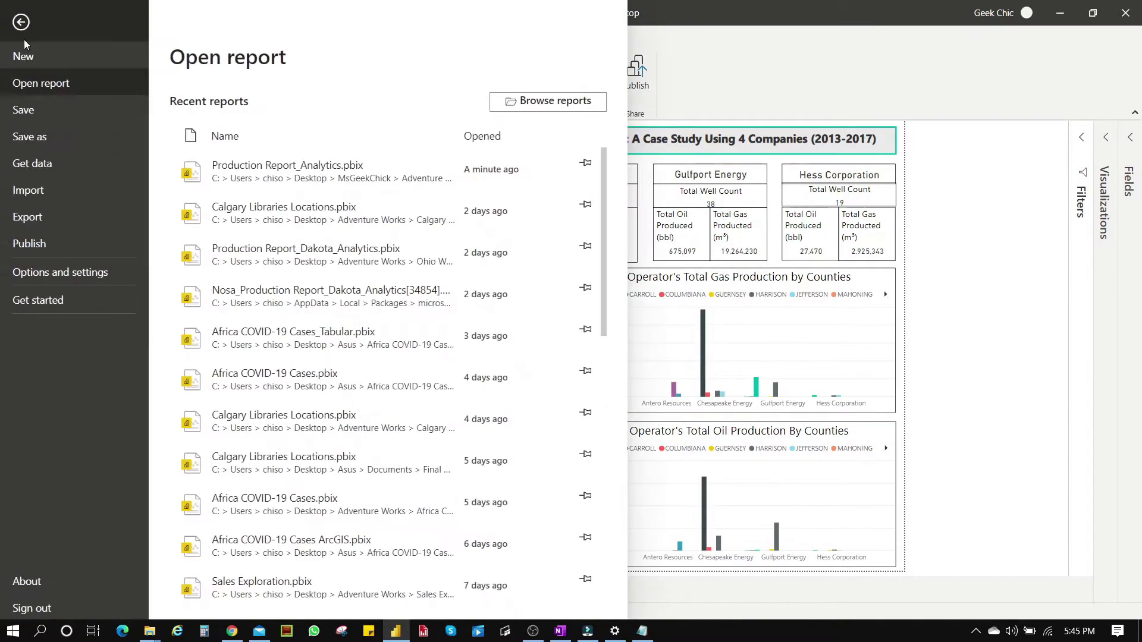
{"action": "left_click", "coordinate": [73, 271]}
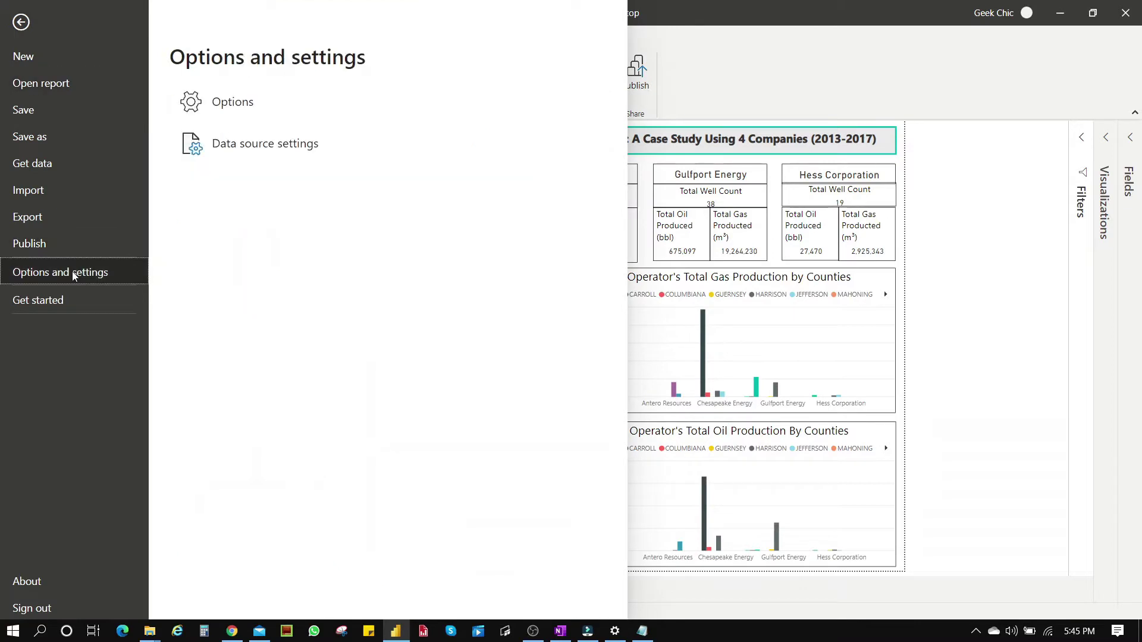
{"action": "left_click", "coordinate": [225, 149]}
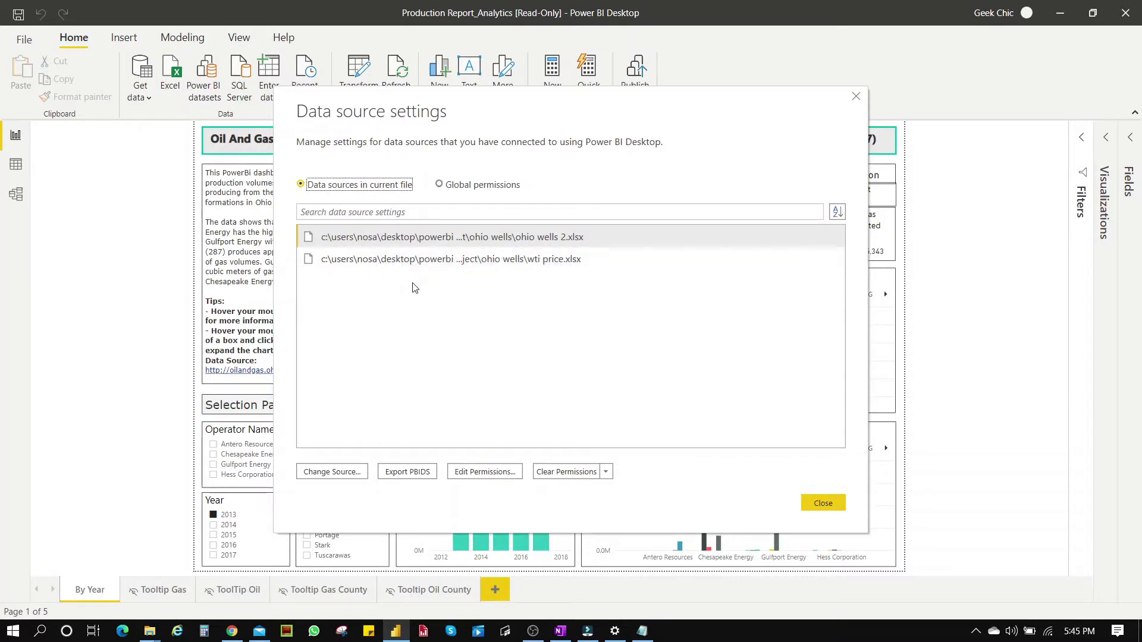
- Repoint the Ohio Wells 2.xlsx source to the local workbook
{"action": "left_click", "coordinate": [333, 477]}
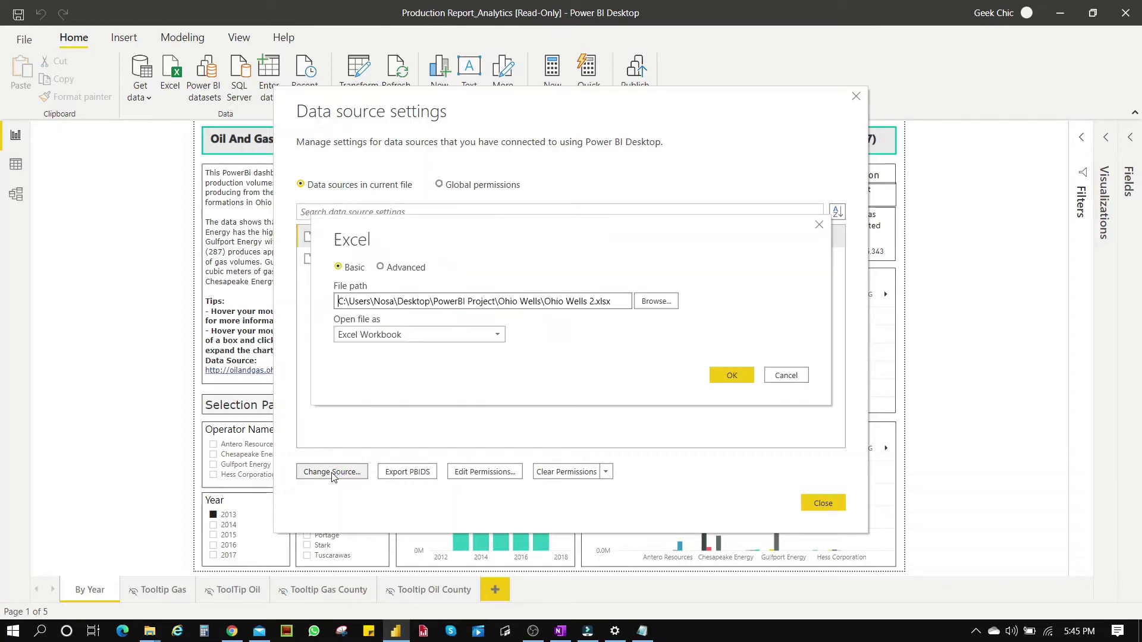
{"action": "left_click", "coordinate": [640, 307]}
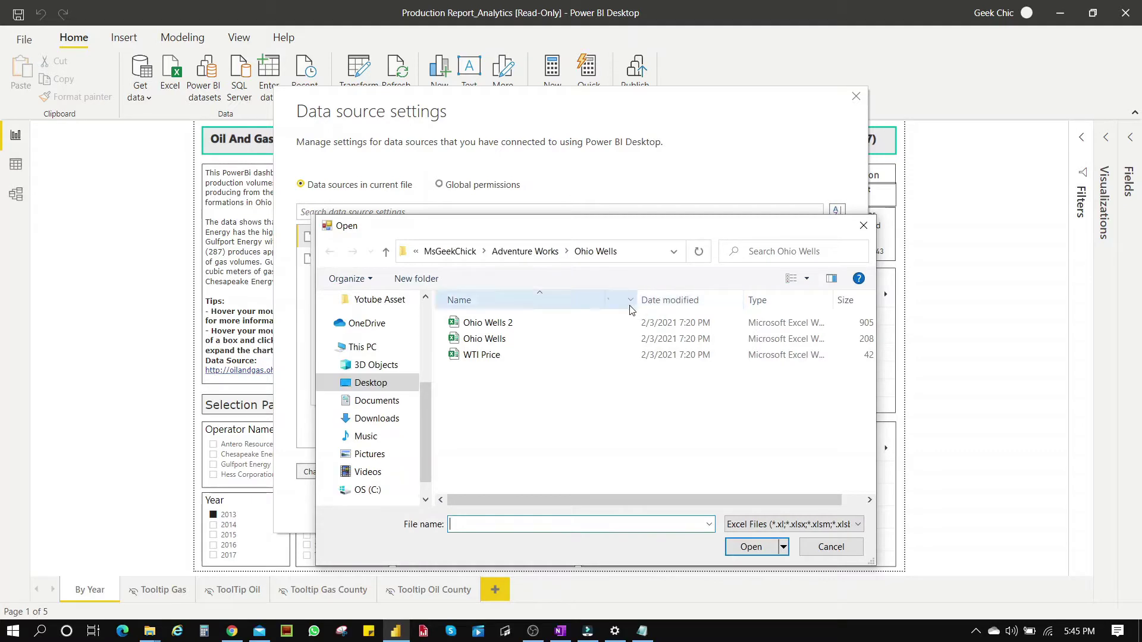
{"action": "double_click", "coordinate": [527, 325]}
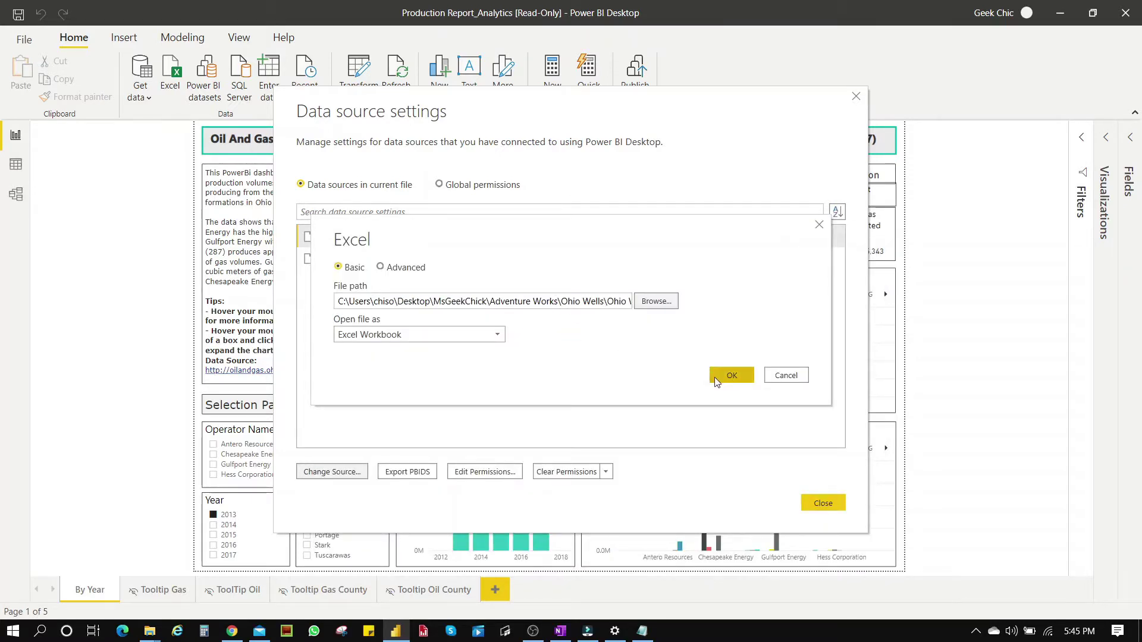
{"action": "left_click", "coordinate": [729, 376]}
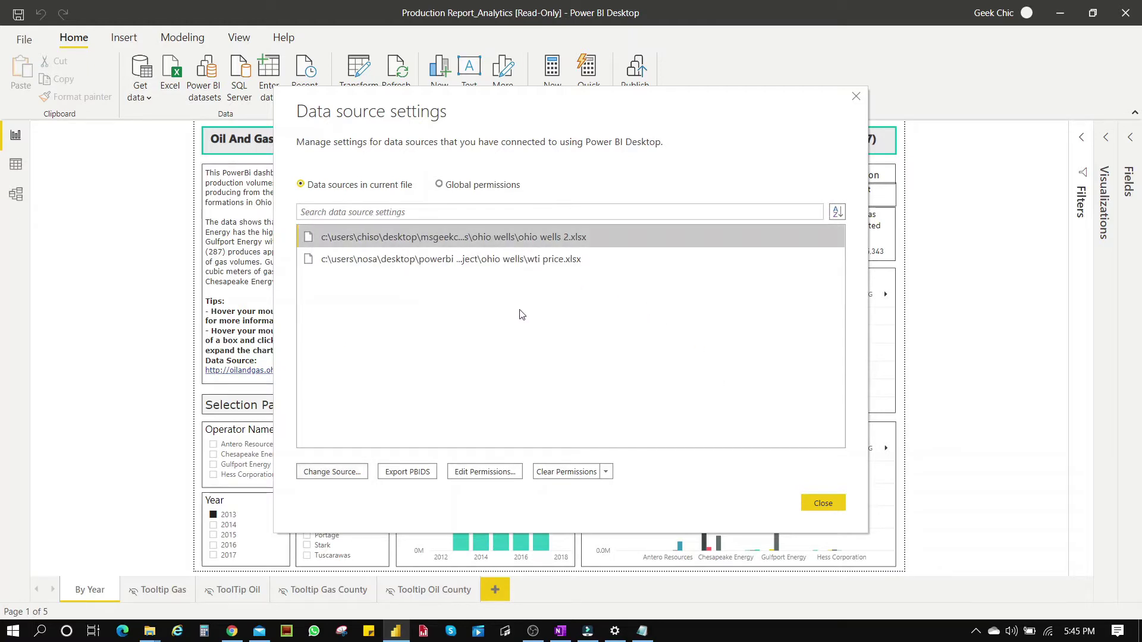
- Repoint the WTI Price.xlsx source to the local workbook
{"action": "left_click", "coordinate": [338, 473]}
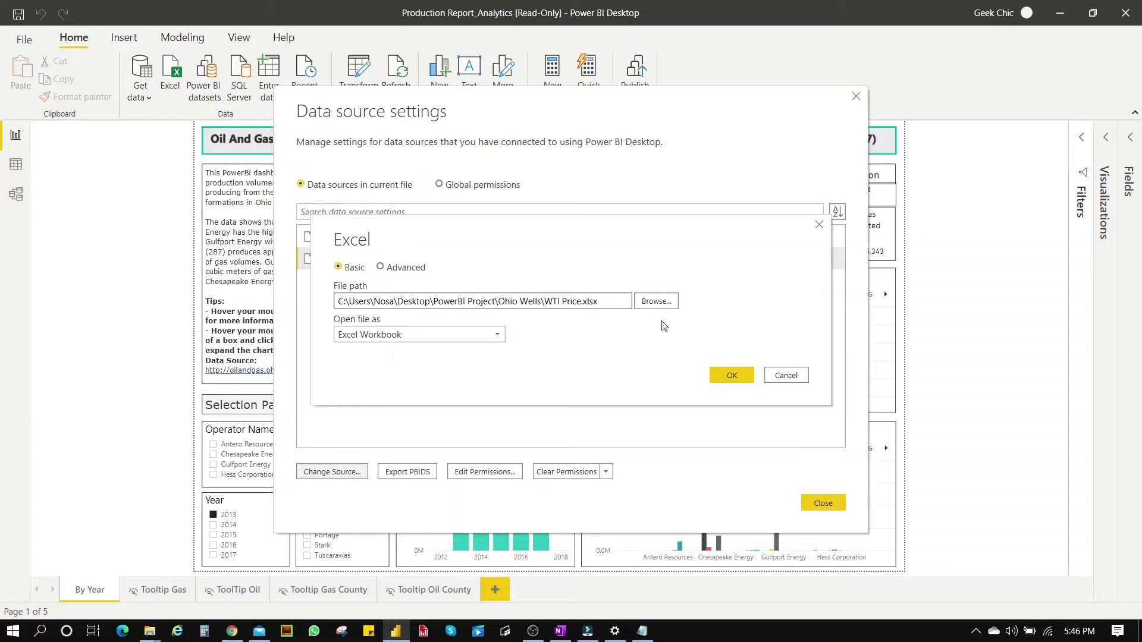
{"action": "left_click", "coordinate": [657, 301]}
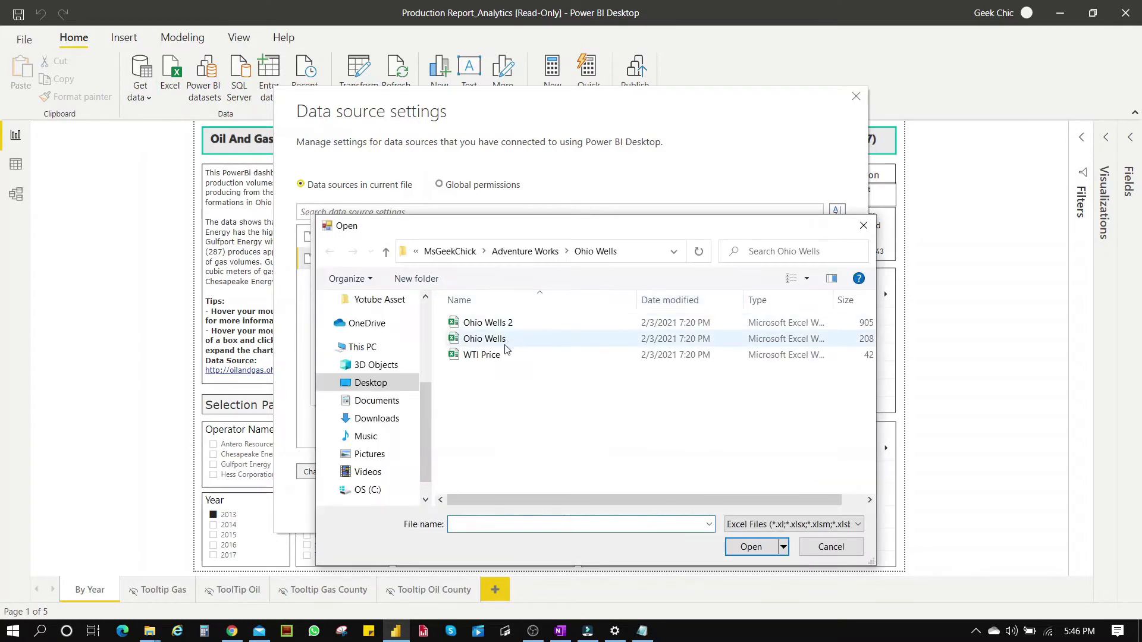
{"action": "left_click", "coordinate": [502, 357]}
{"action": "double_click", "coordinate": [501, 357]}
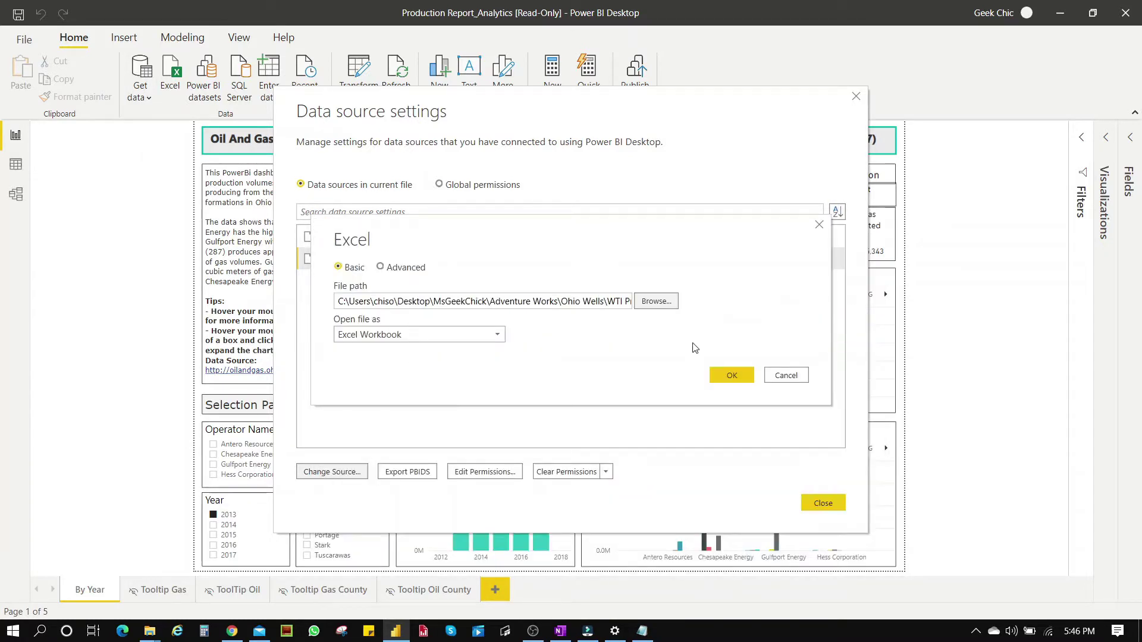
{"action": "left_click", "coordinate": [731, 374]}
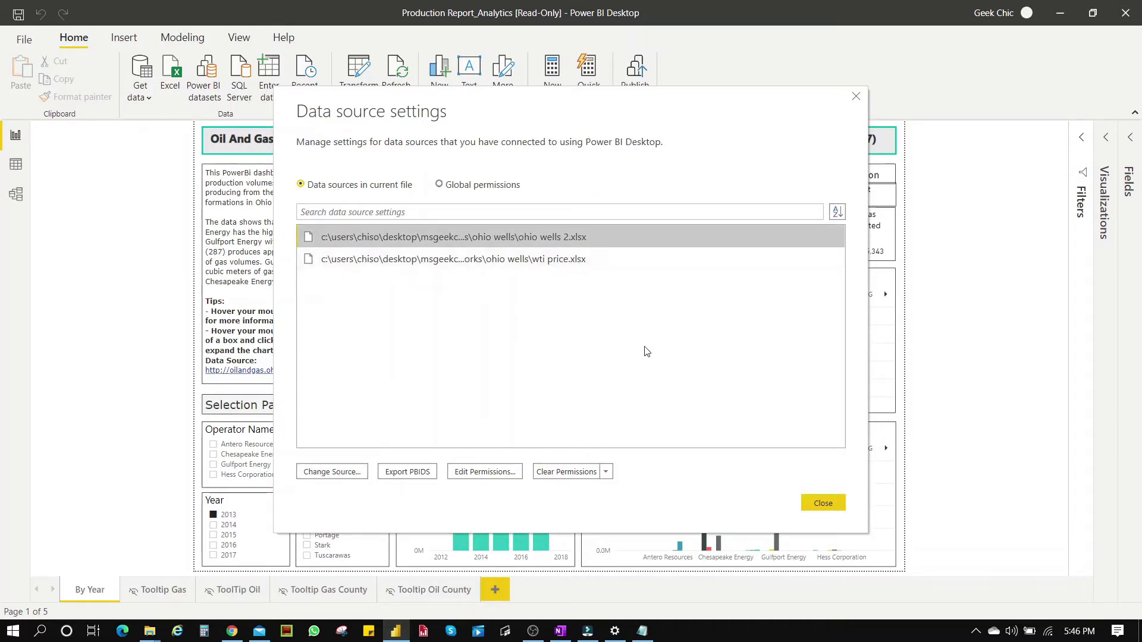
- Apply the pending query changes and clear the 2013 Year filter to check the loaded data
{"action": "left_click", "coordinate": [823, 504]}
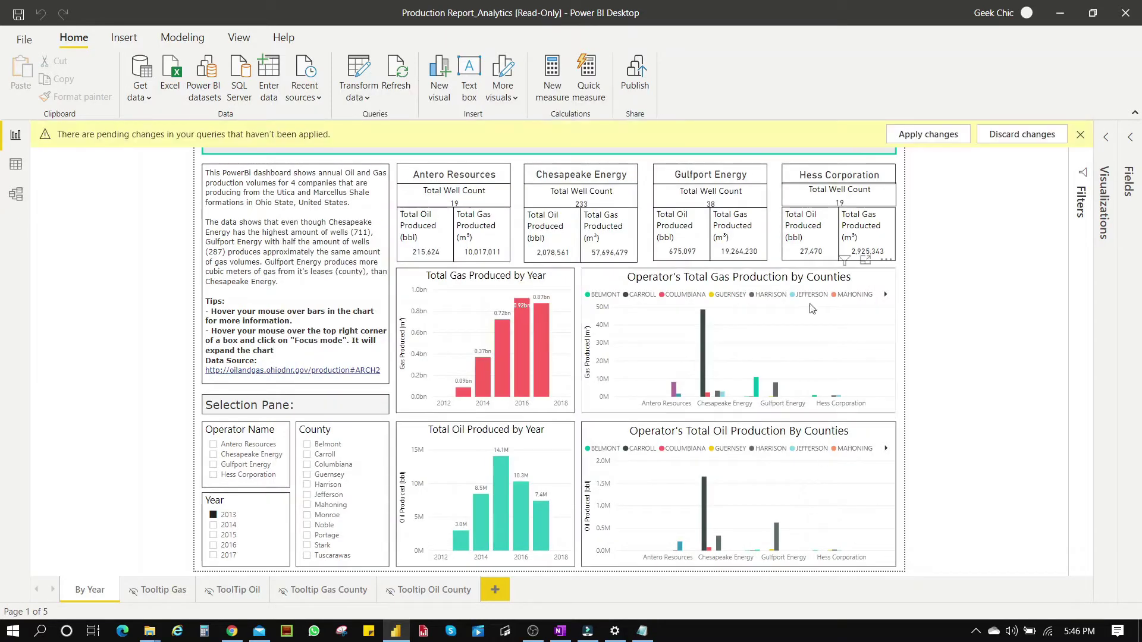
{"action": "left_click", "coordinate": [919, 135]}
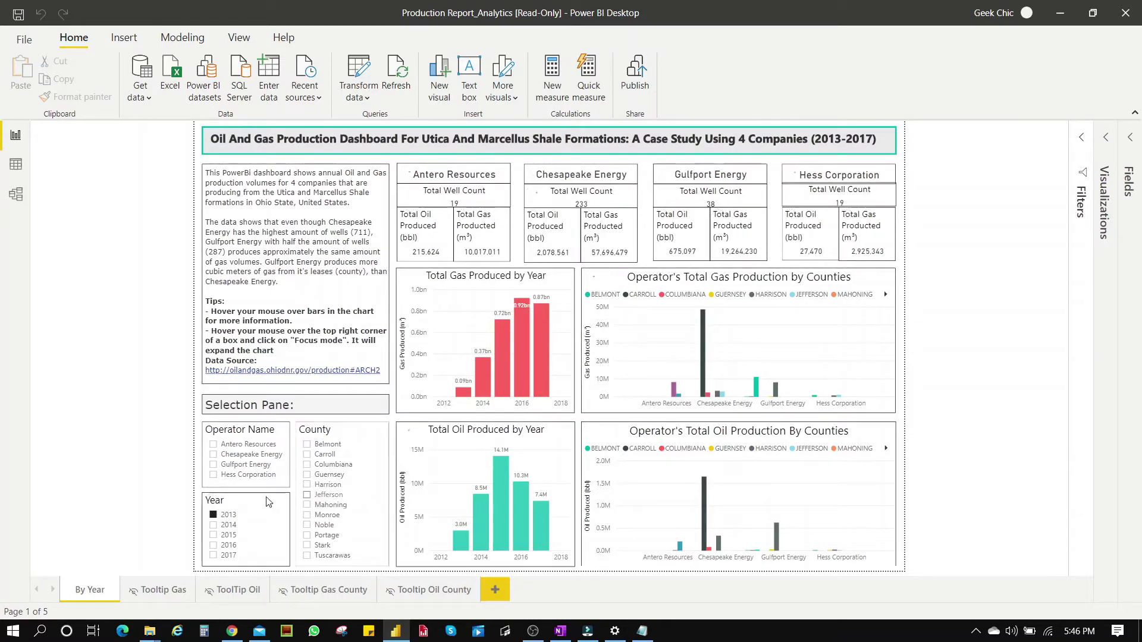
{"action": "left_click", "coordinate": [214, 519]}
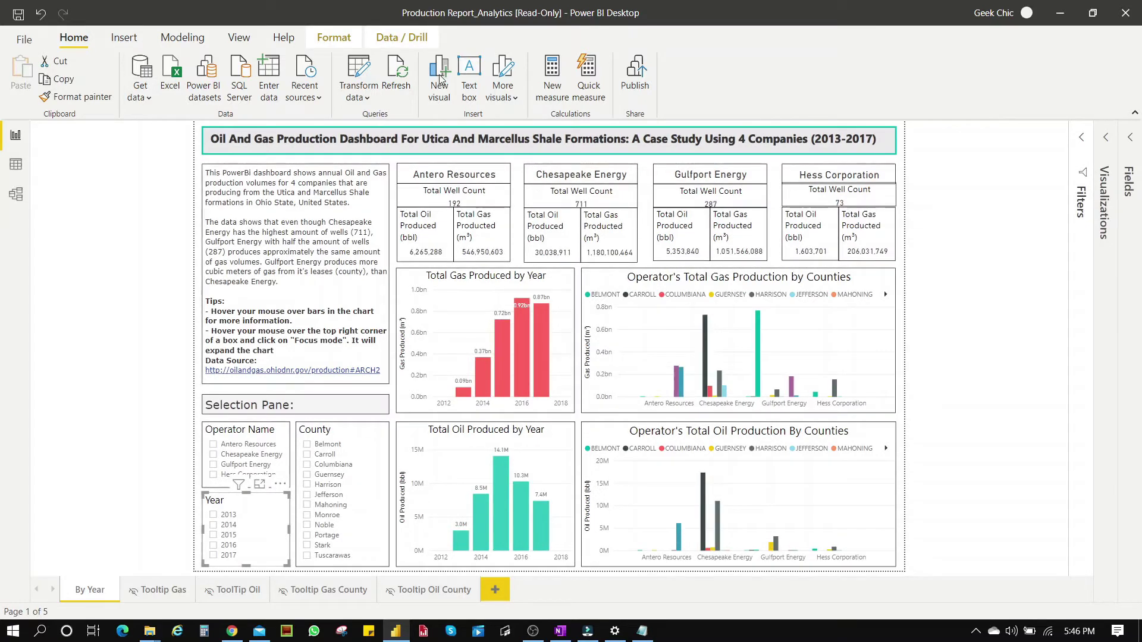
{"action": "left_click", "coordinate": [344, 98]}
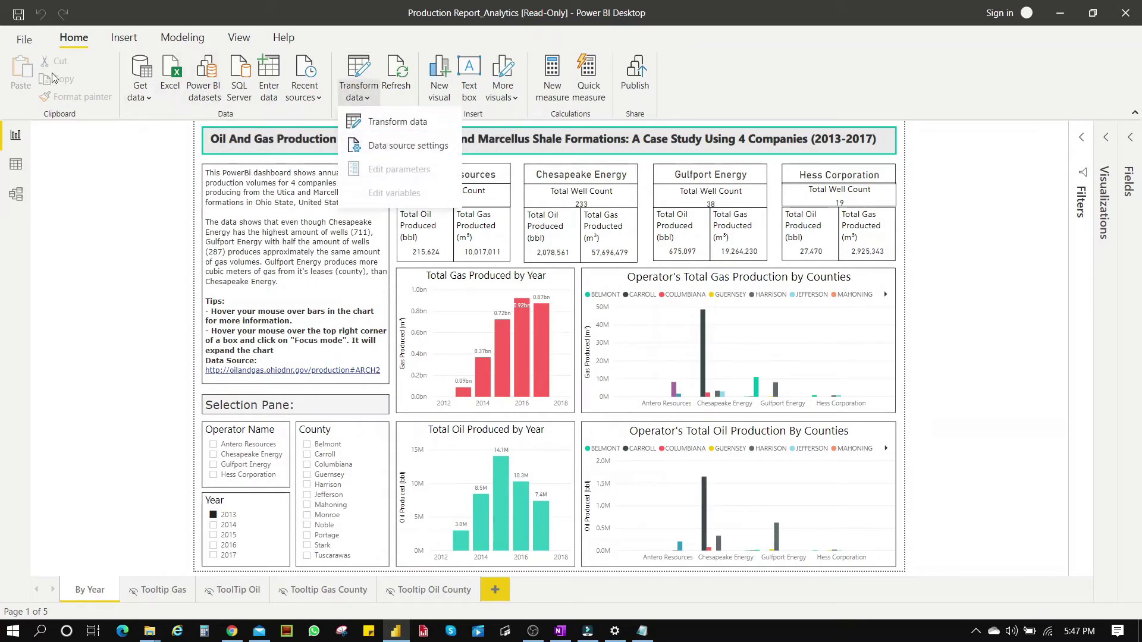
- Reopen Data source settings from the report view
{"action": "left_click", "coordinate": [27, 39]}
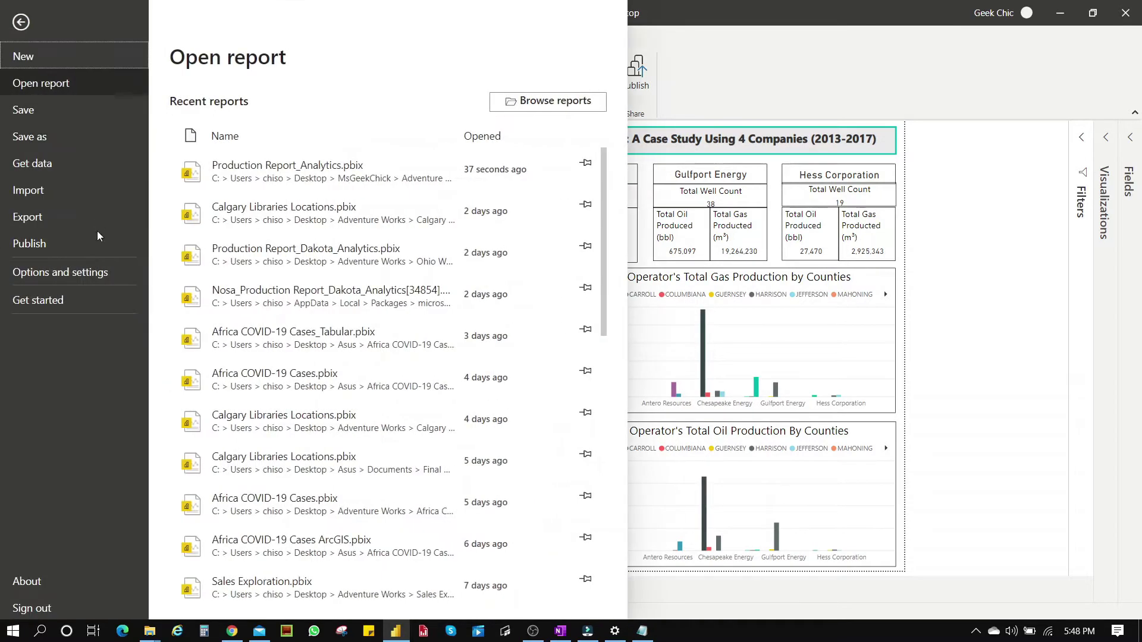
{"action": "left_click", "coordinate": [94, 273]}
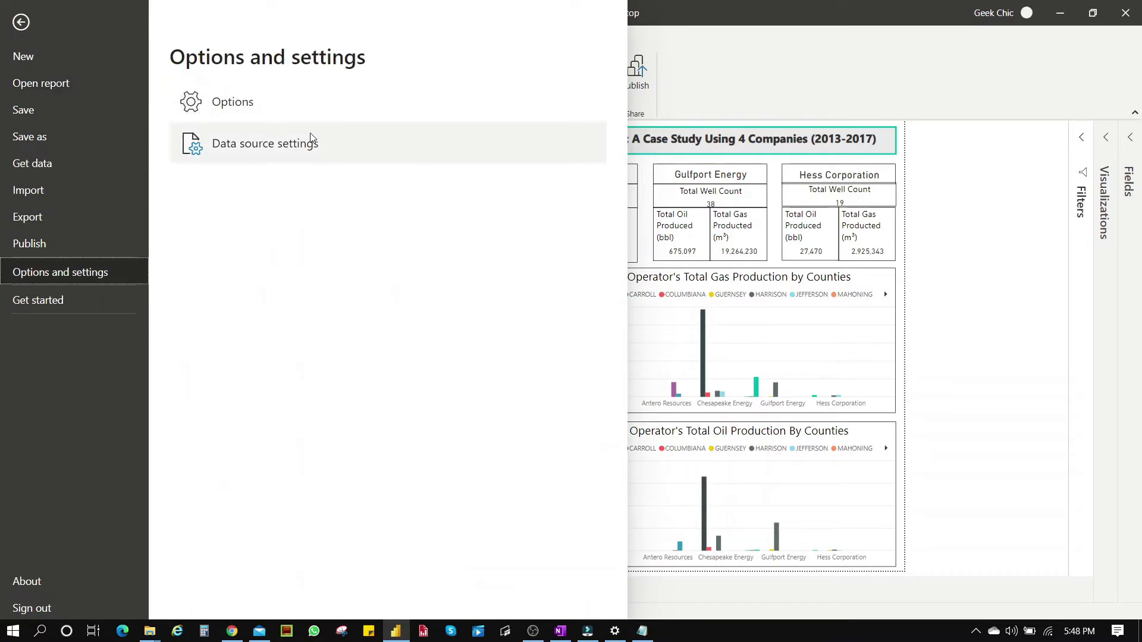
{"action": "left_click", "coordinate": [763, 82]}
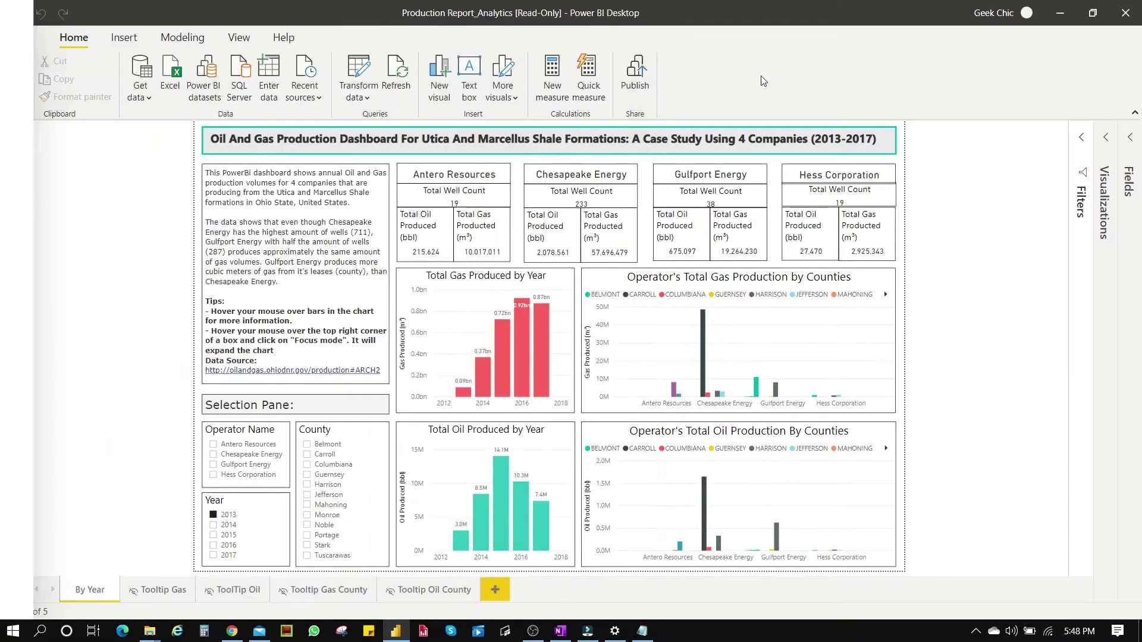
{"action": "left_click", "coordinate": [369, 104]}
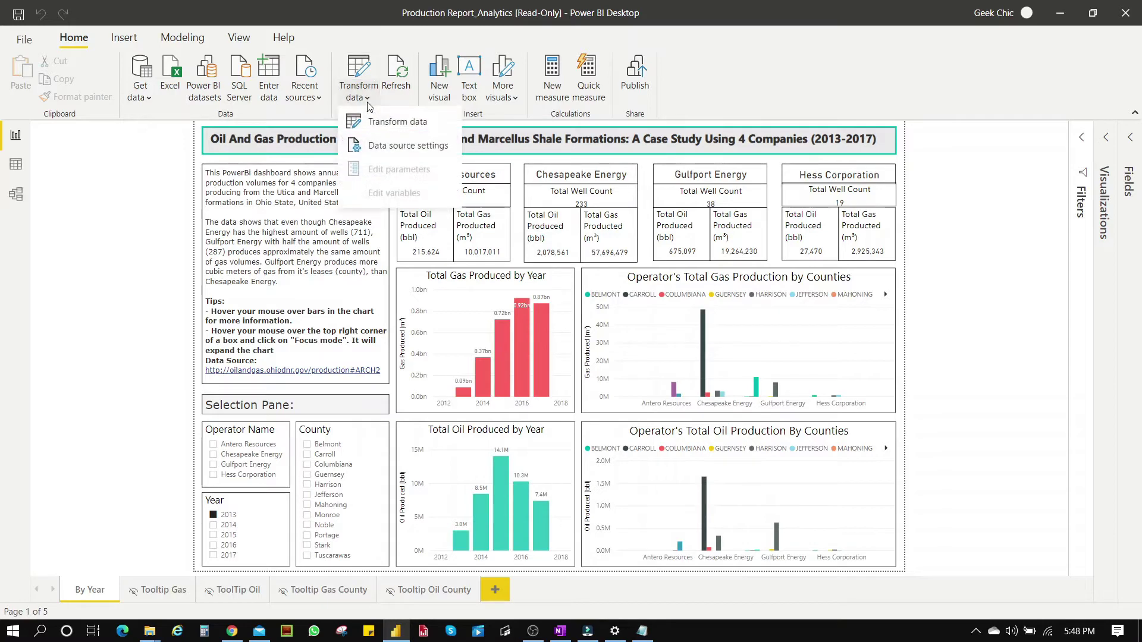
{"action": "left_click", "coordinate": [386, 149]}
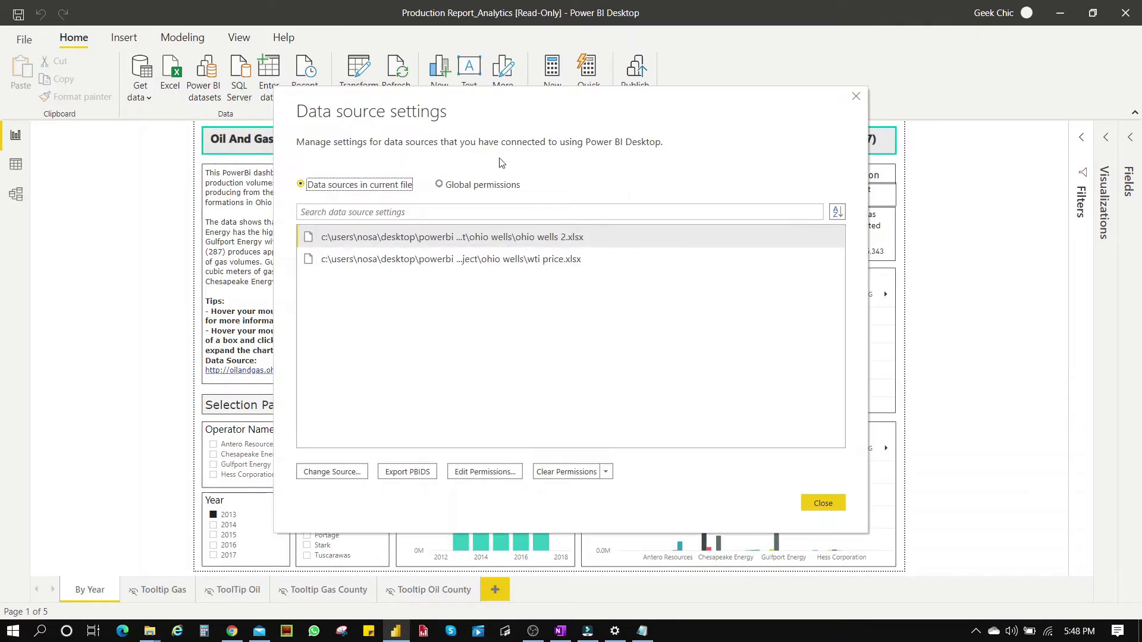
- Repoint the Ohio Wells 2.xlsx source to the local workbook again
{"action": "left_click", "coordinate": [342, 473]}
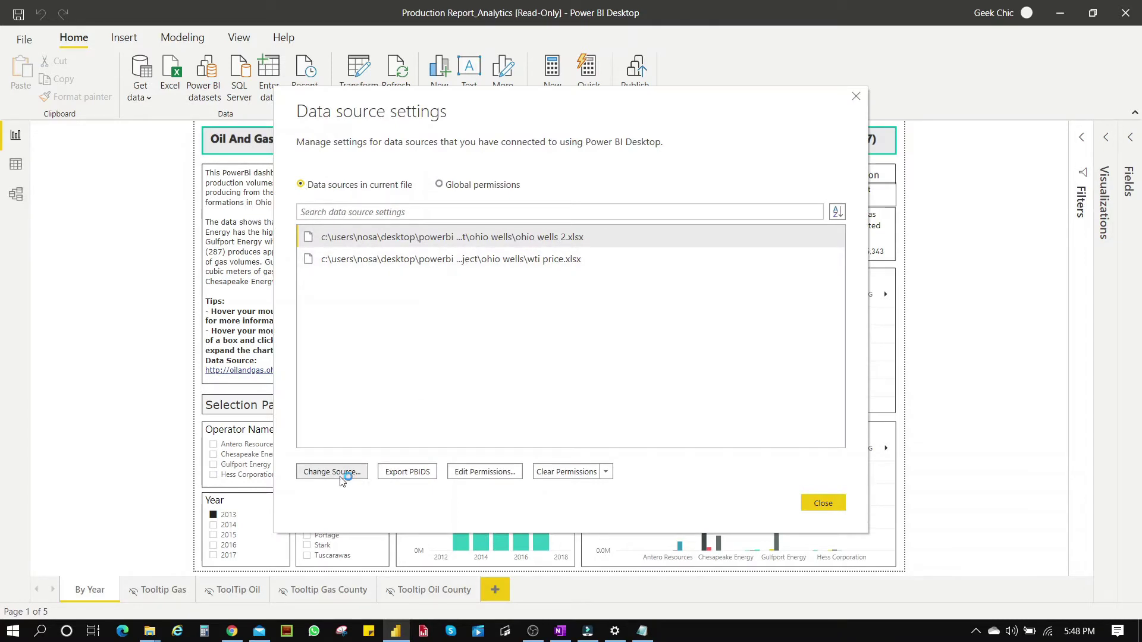
{"action": "left_click", "coordinate": [654, 301]}
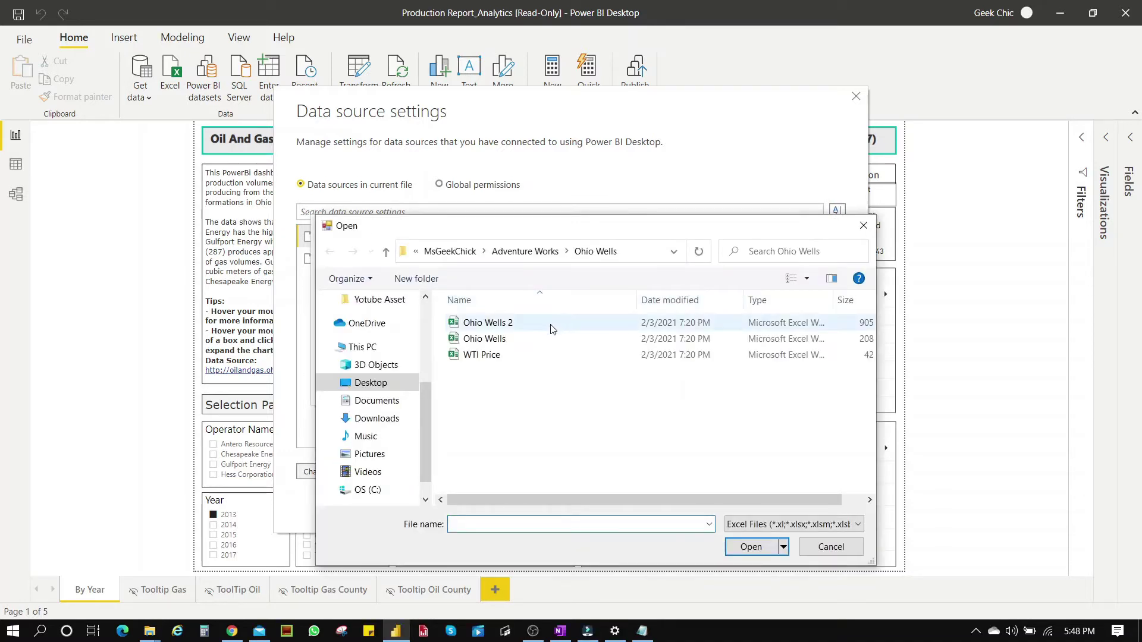
{"action": "double_click", "coordinate": [552, 327]}
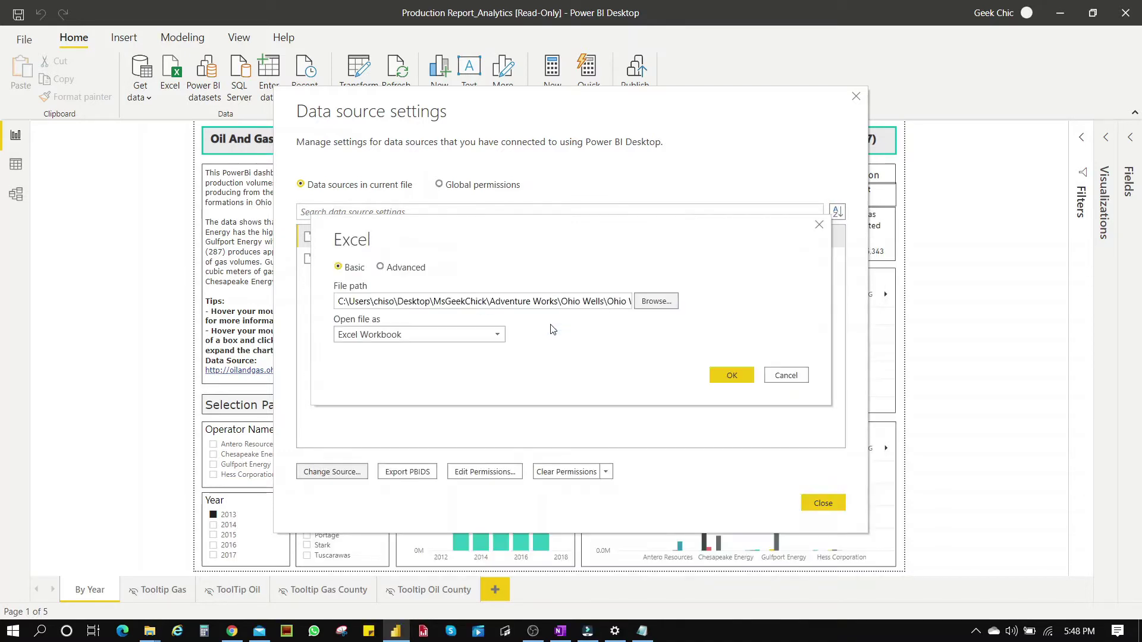
{"action": "left_click", "coordinate": [723, 371]}
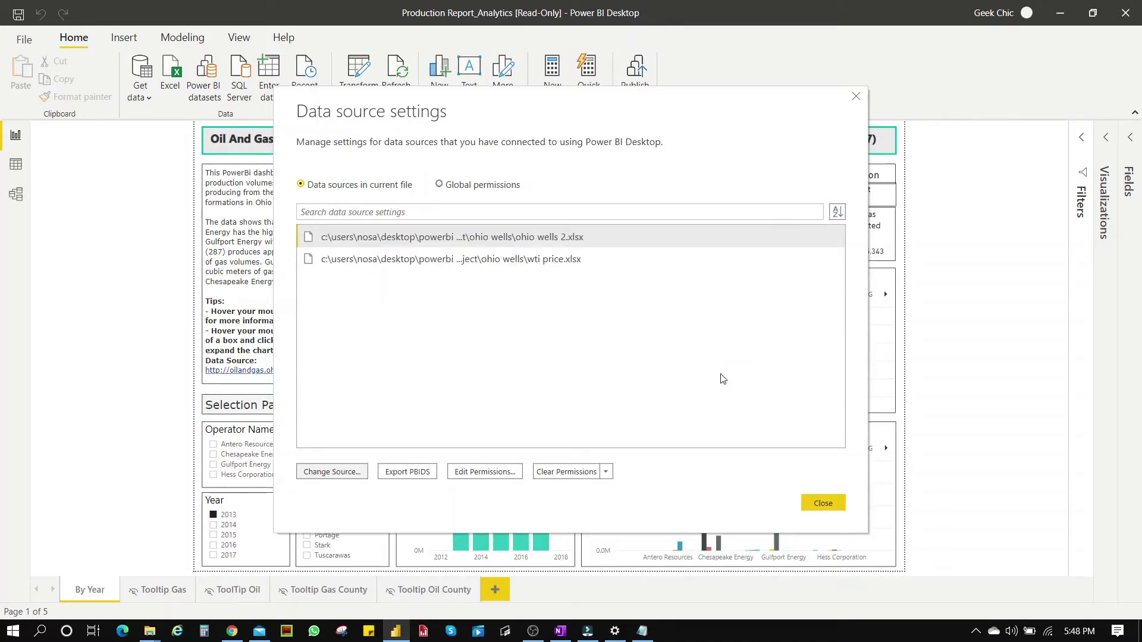
- Select the WTI Price.xlsx source and repoint it to the local workbook
{"action": "left_click", "coordinate": [537, 265]}
{"action": "left_click", "coordinate": [351, 472]}
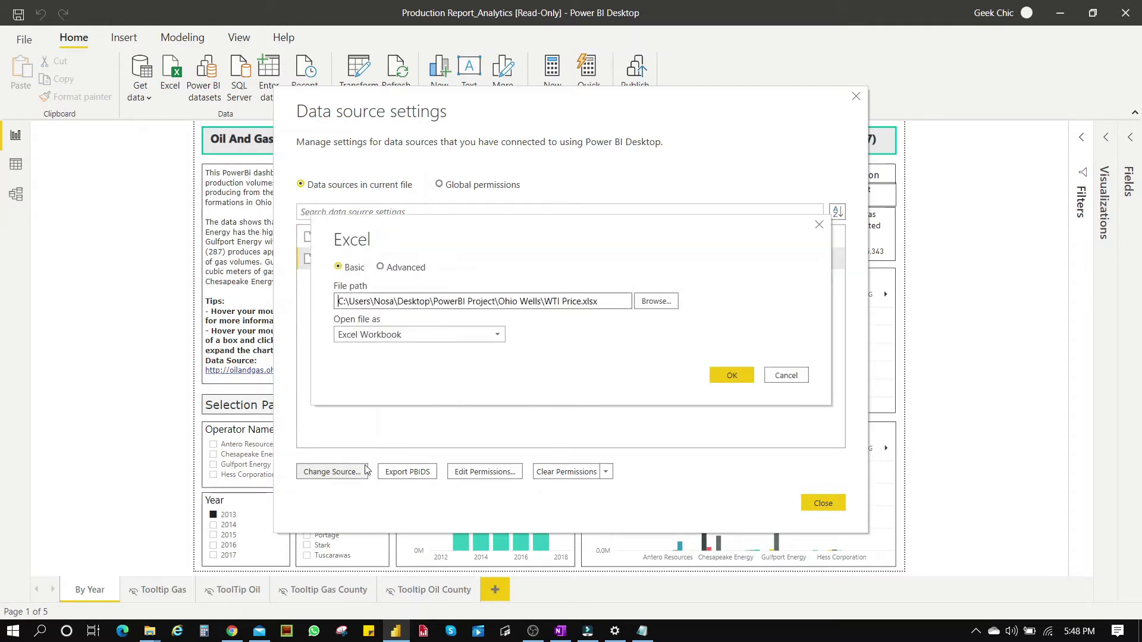
{"action": "left_click", "coordinate": [655, 301]}
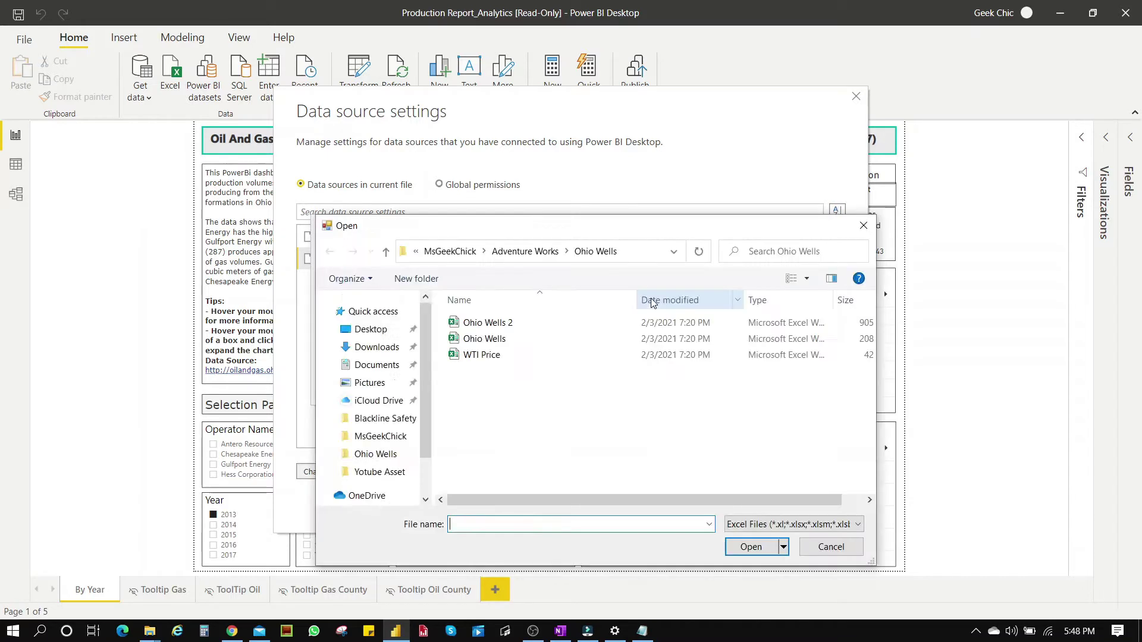
{"action": "double_click", "coordinate": [498, 355]}
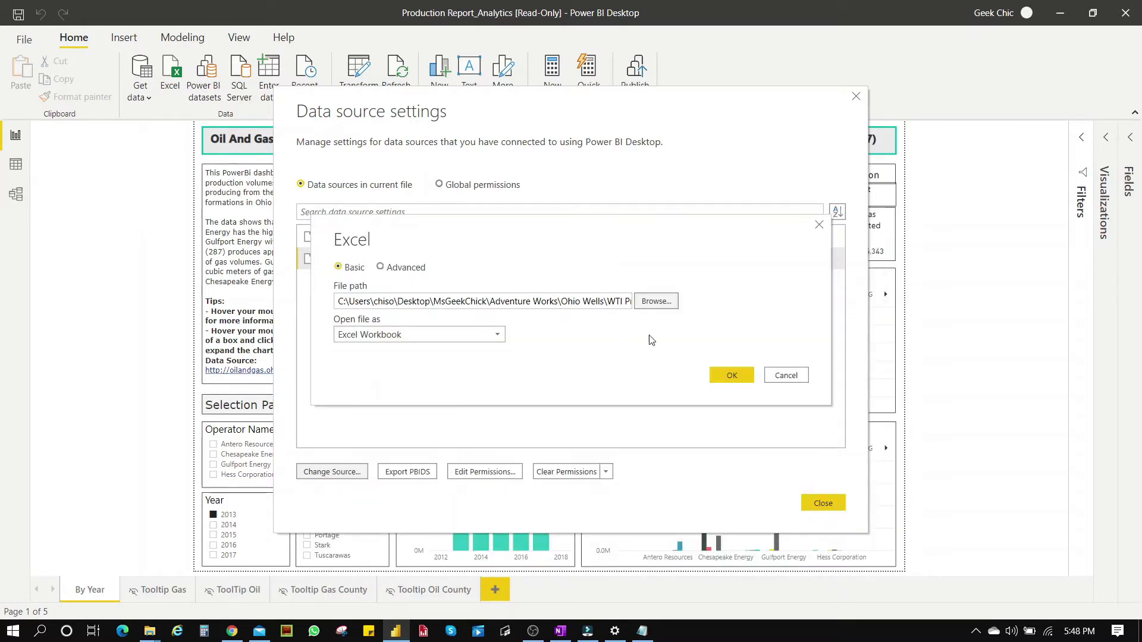
{"action": "left_click", "coordinate": [725, 375]}
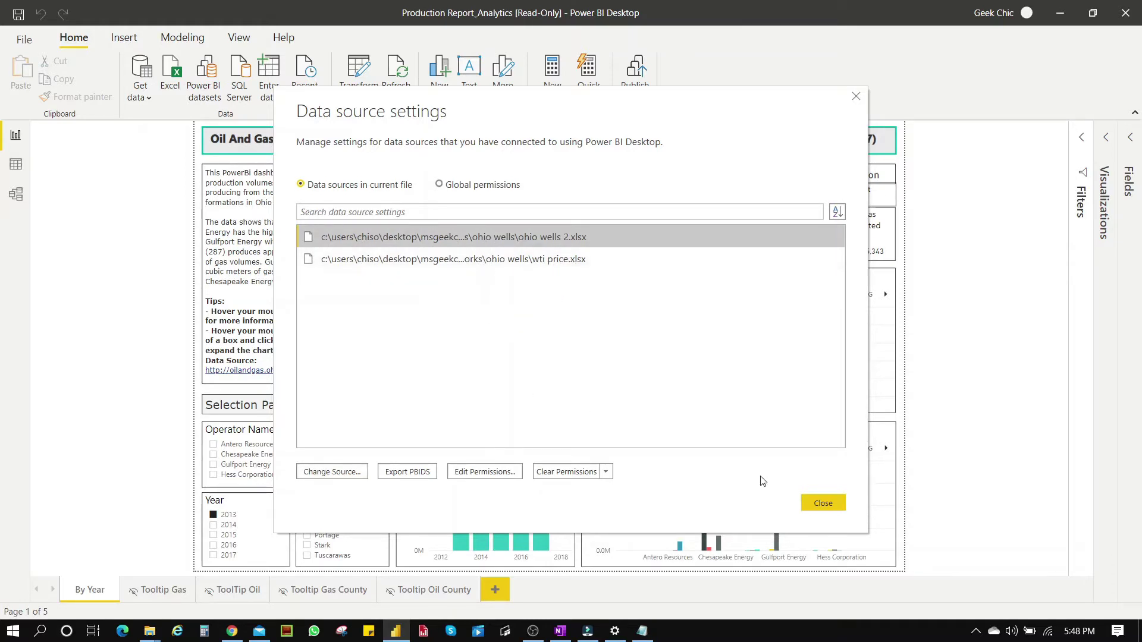
- Apply the pending changes, untick 2013 in the Year slicer, and view the Formulas query error
{"action": "left_click", "coordinate": [824, 504]}
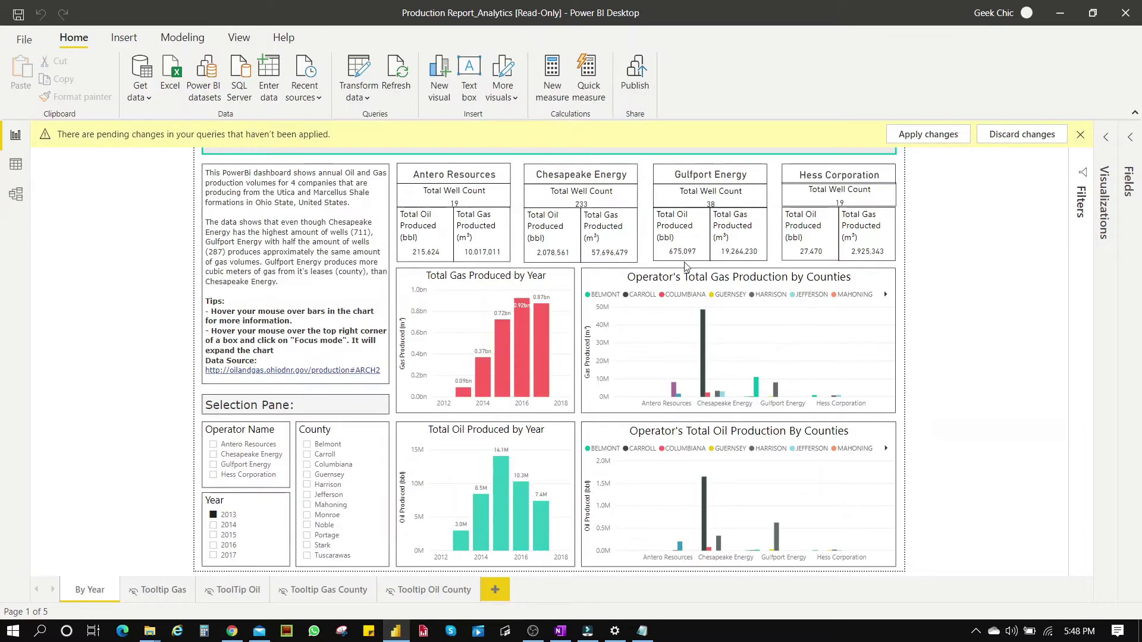
{"action": "left_click", "coordinate": [928, 134]}
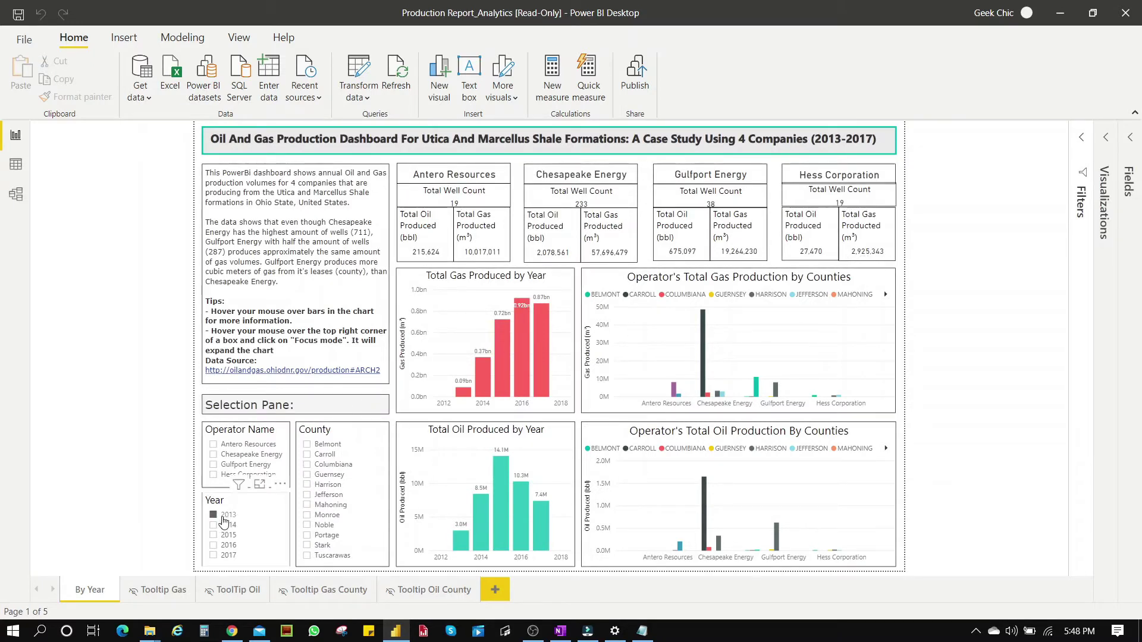
{"action": "left_click", "coordinate": [213, 515]}
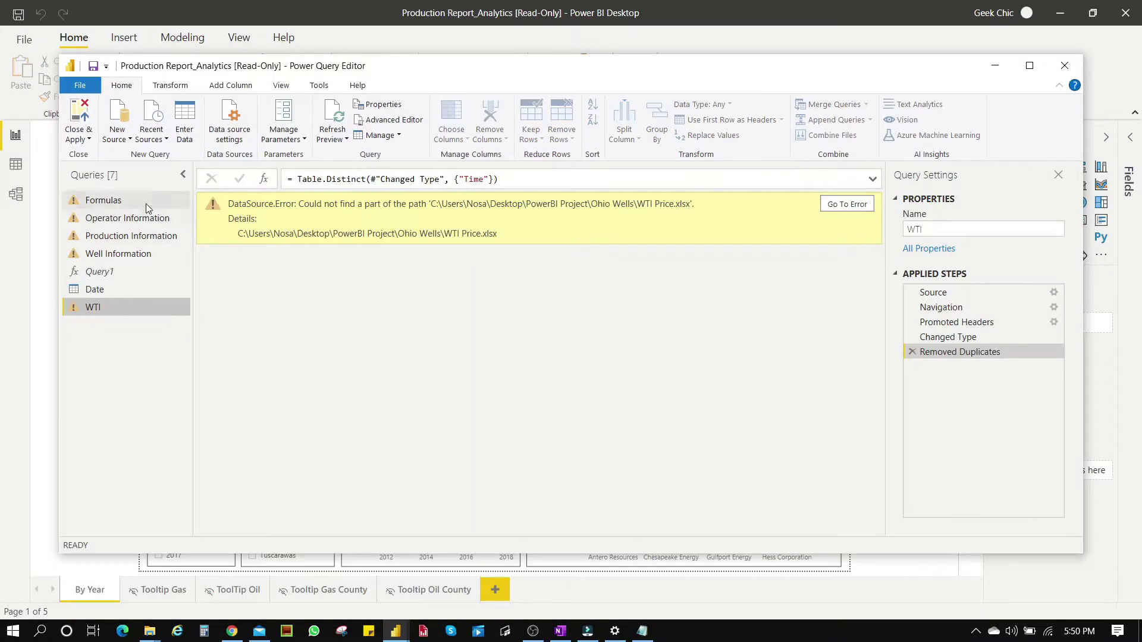
{"action": "left_click", "coordinate": [145, 201]}
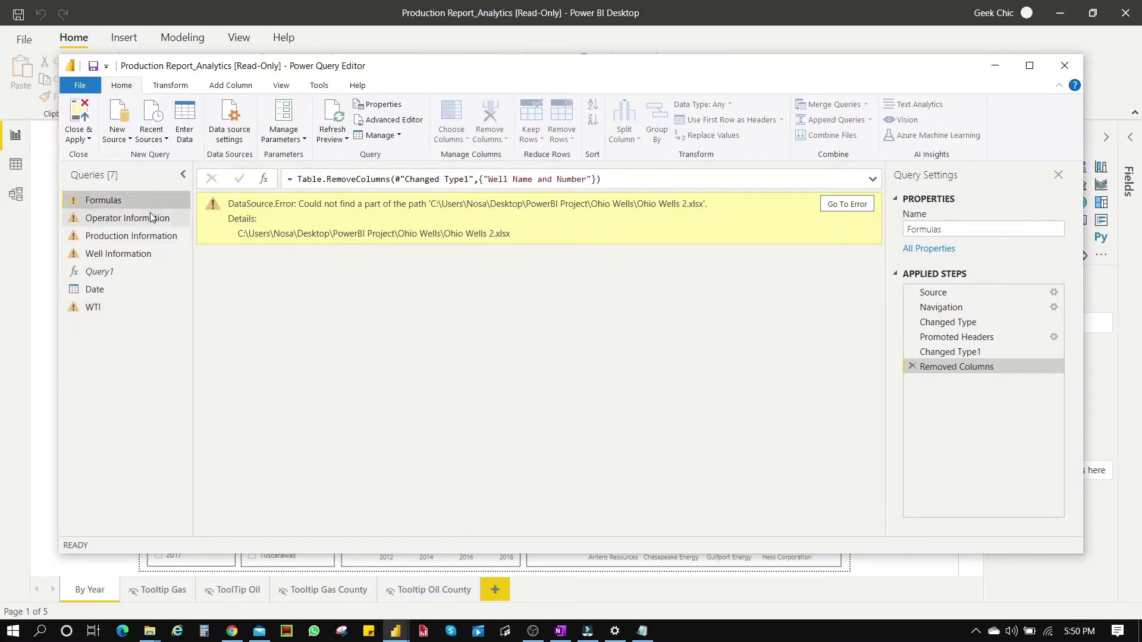
- Open the Production Information query's M code in the Advanced Editor
{"action": "left_click", "coordinate": [152, 217]}
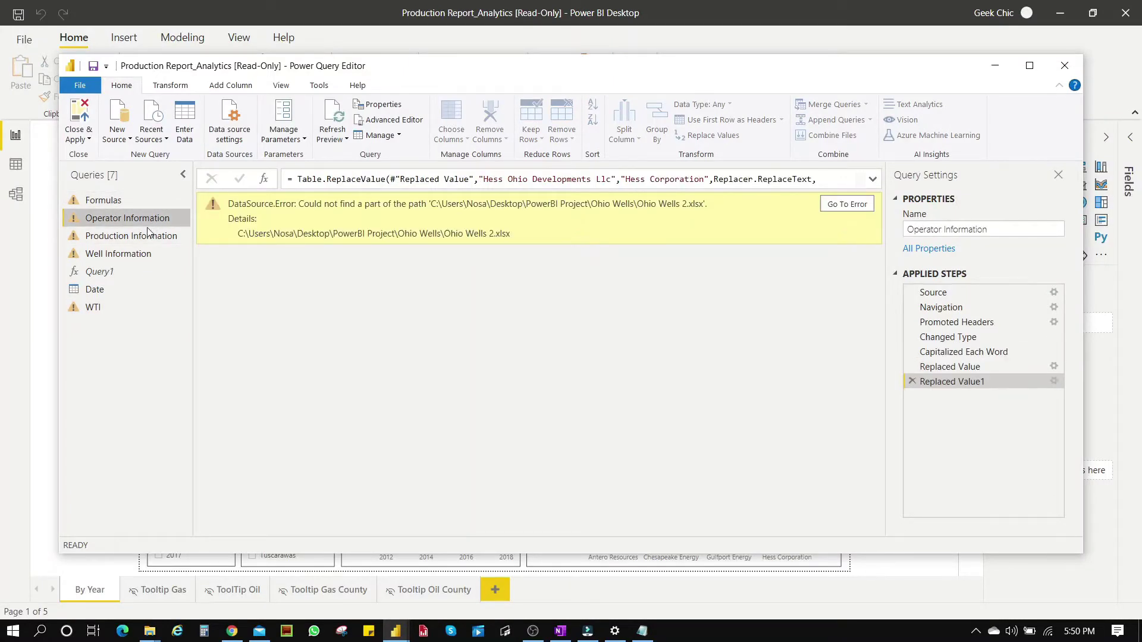
{"action": "left_click", "coordinate": [148, 236]}
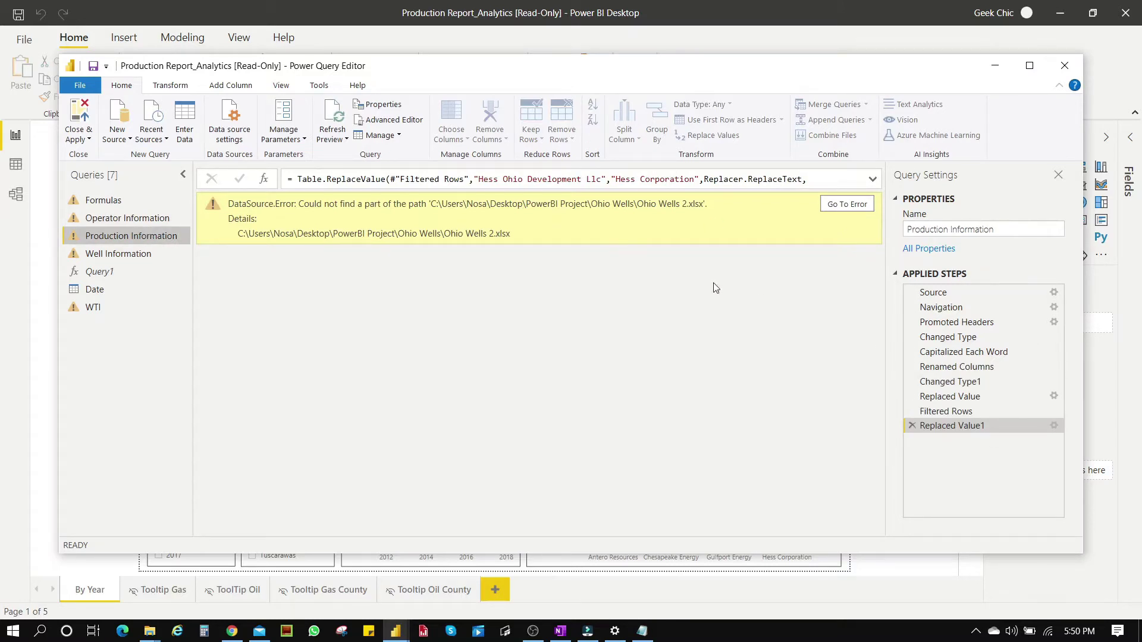
{"action": "left_click", "coordinate": [383, 120]}
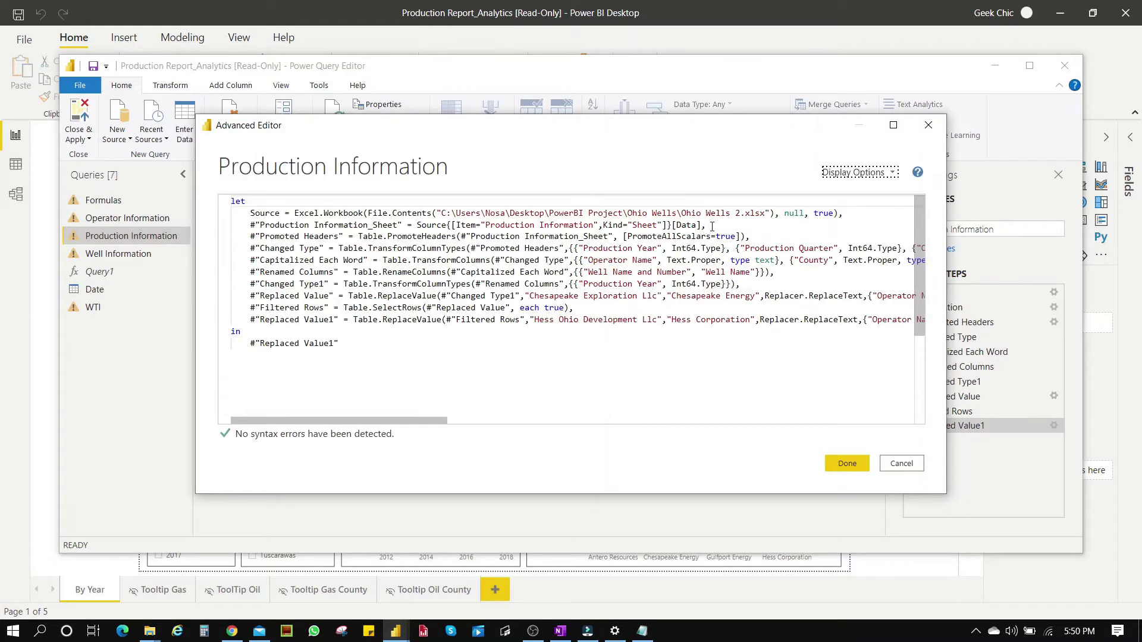
- Copy the let and Source lines and launch a blank Notepad
{"action": "right_click", "coordinate": [499, 228]}
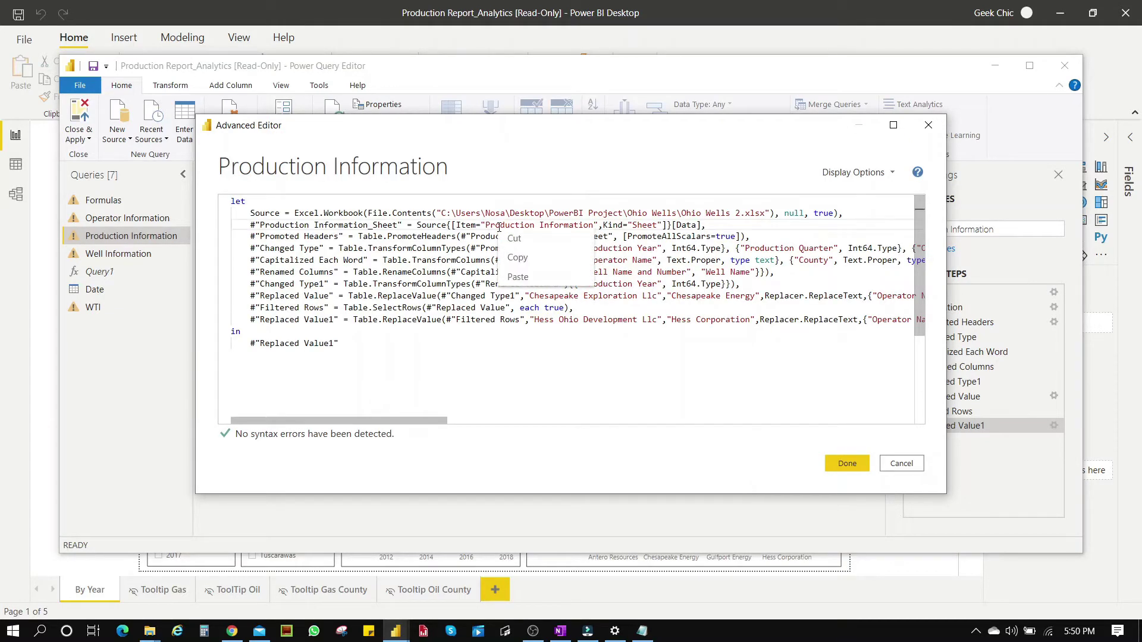
{"action": "left_click", "coordinate": [726, 226]}
{"action": "left_click_drag", "start_coordinate": [727, 226], "coordinate": [238, 200]}
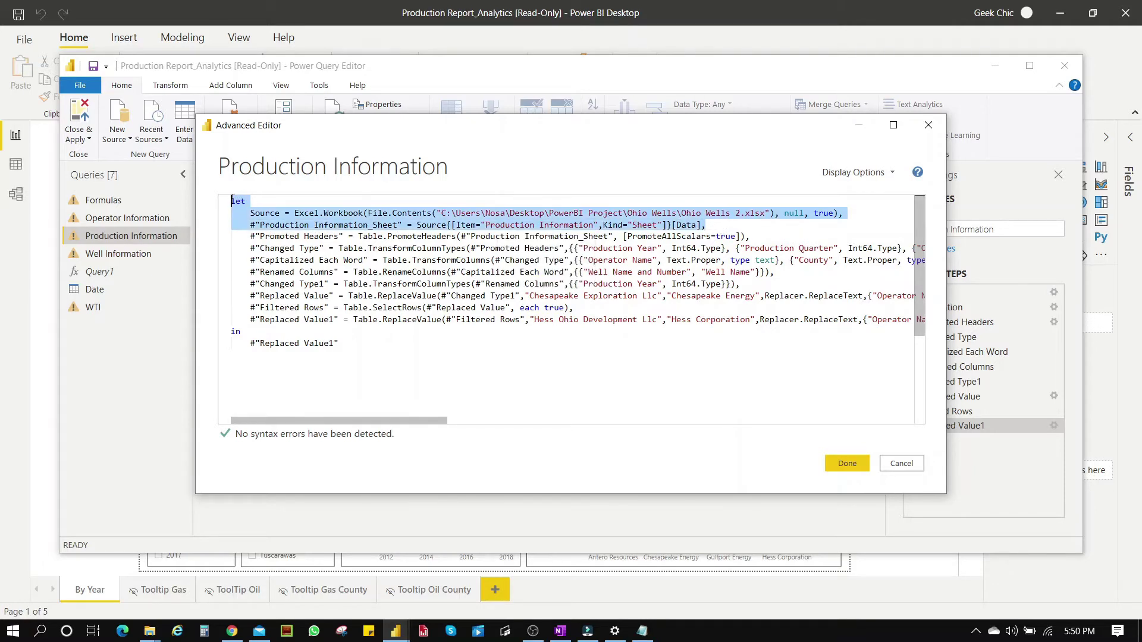
{"action": "left_click", "coordinate": [647, 635]}
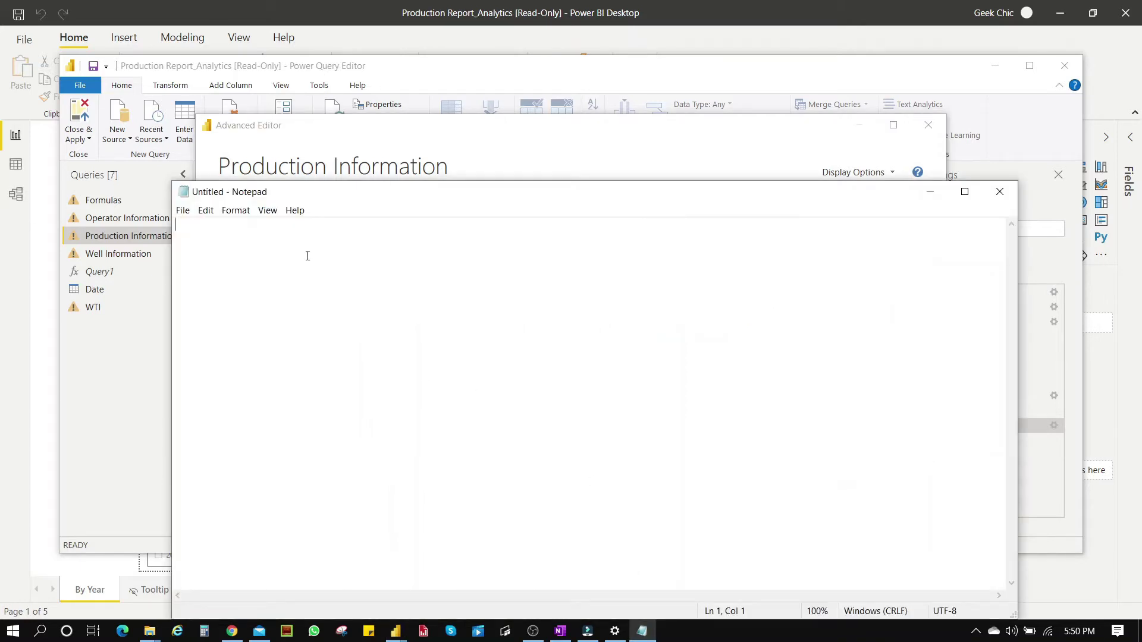
- Paste the code lines into Notepad and highlight the Ohio Wells 2 file name in the path
{"action": "type", "text": "let     Source = Excel.Workbook(File.Contents(\"C:\\Users\\Nosa\\Desktop\\PowerBI Project\\Ohio Wells\\Ohio Wells 2.xlsx\"), null, true),     #\"Production Information_Sheet\" = Source{[Item=\"Production Information\",Kind=\"Sheet\"]}[Data],"}
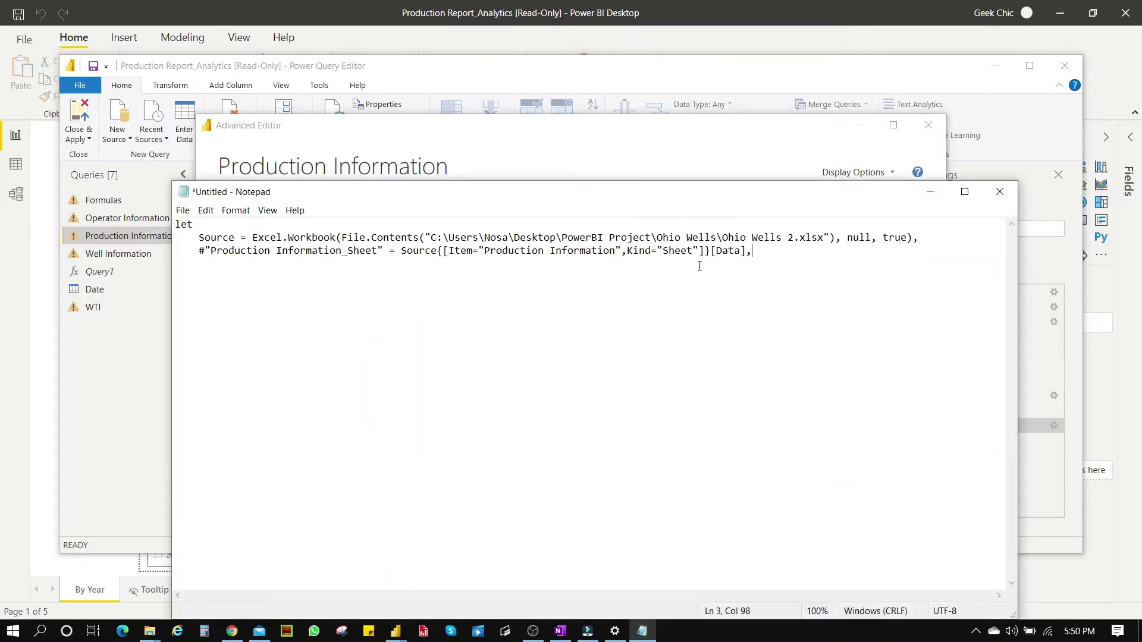
{"action": "left_click_drag", "start_coordinate": [796, 240], "coordinate": [729, 236]}
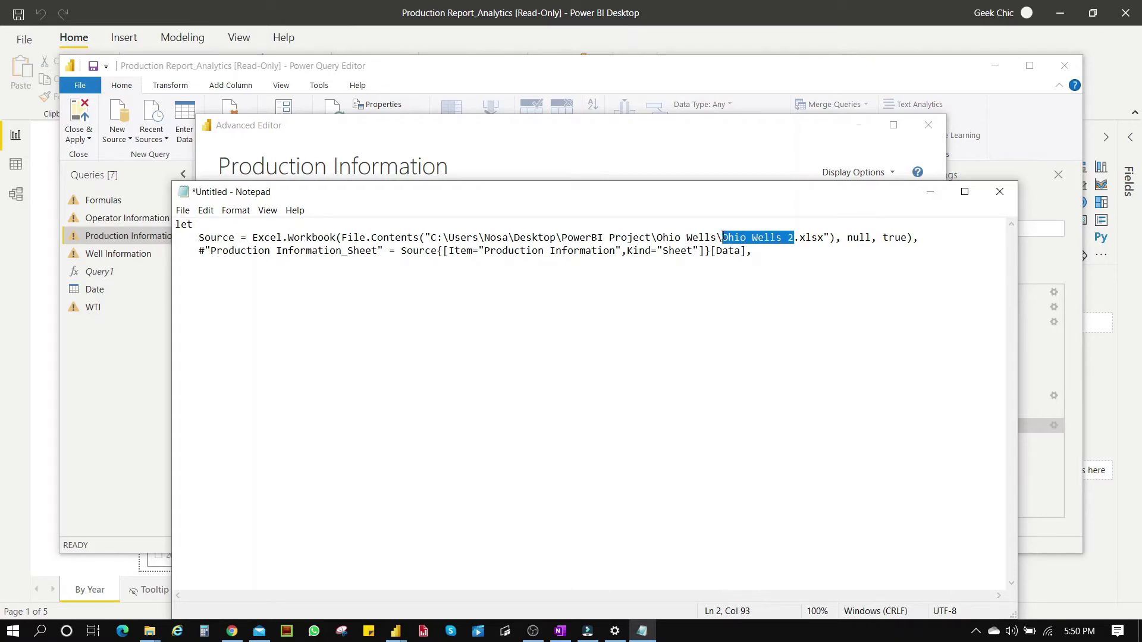
{"action": "left_click", "coordinate": [666, 140]}
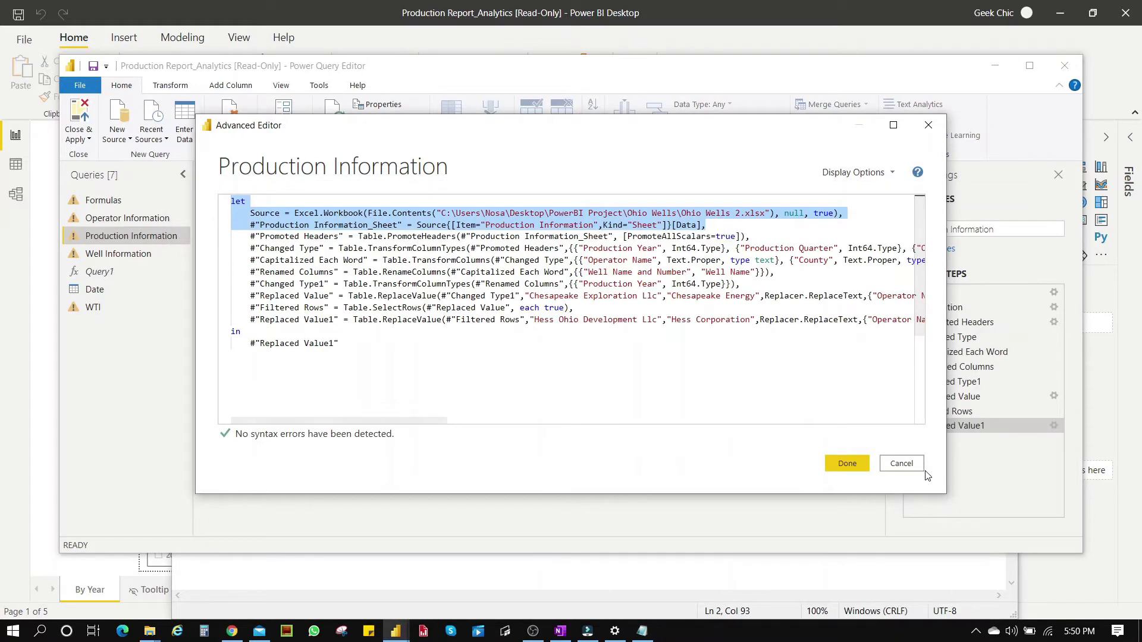
- Cancel the Advanced Editor, try an Excel source from Ohio Wells 2, then recheck the Navigation step
{"action": "left_click", "coordinate": [901, 464]}
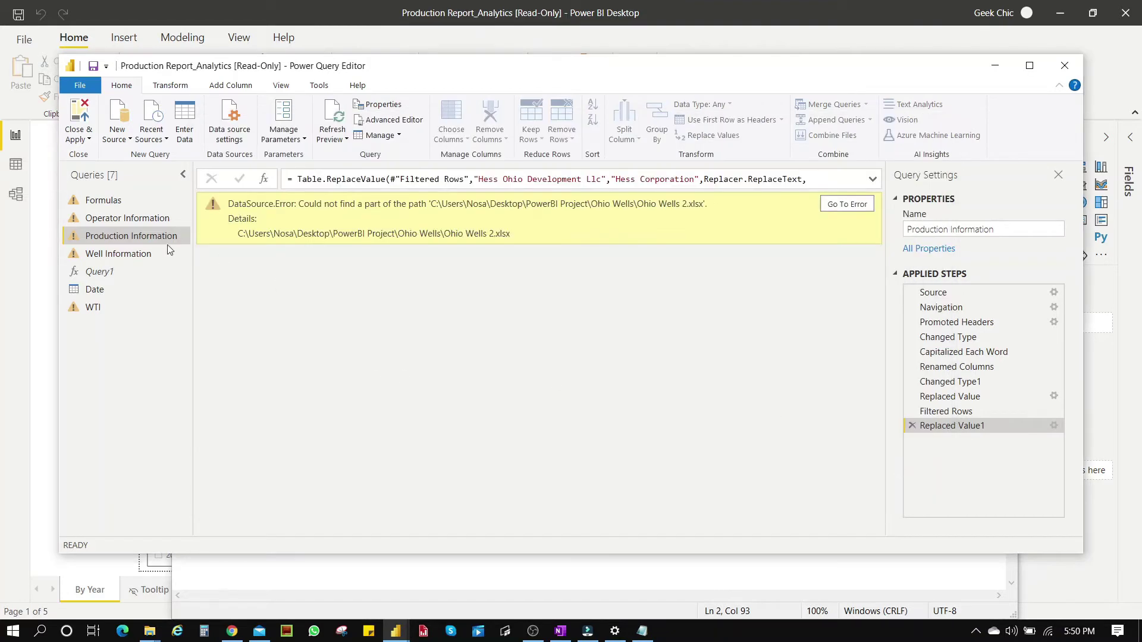
{"action": "left_click", "coordinate": [123, 141]}
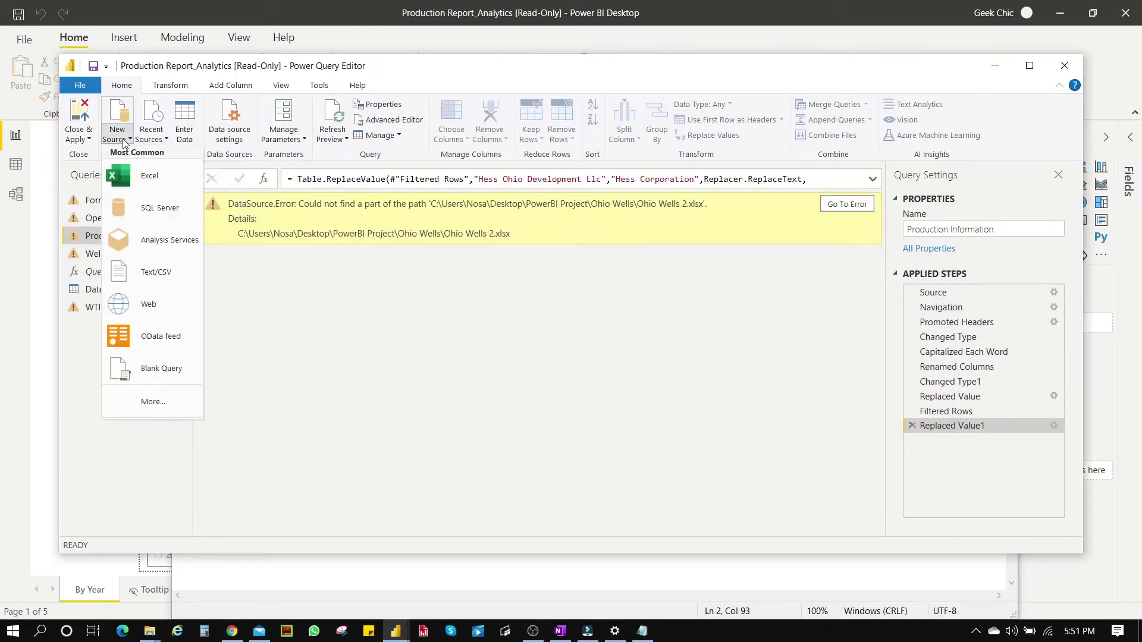
{"action": "left_click", "coordinate": [138, 185]}
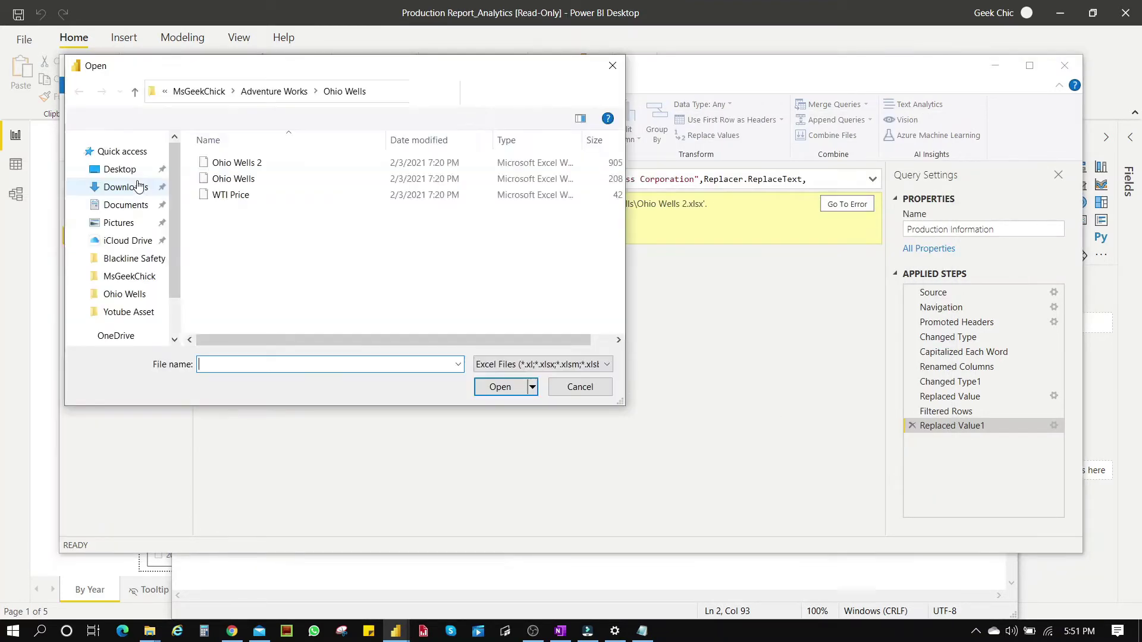
{"action": "double_click", "coordinate": [291, 164]}
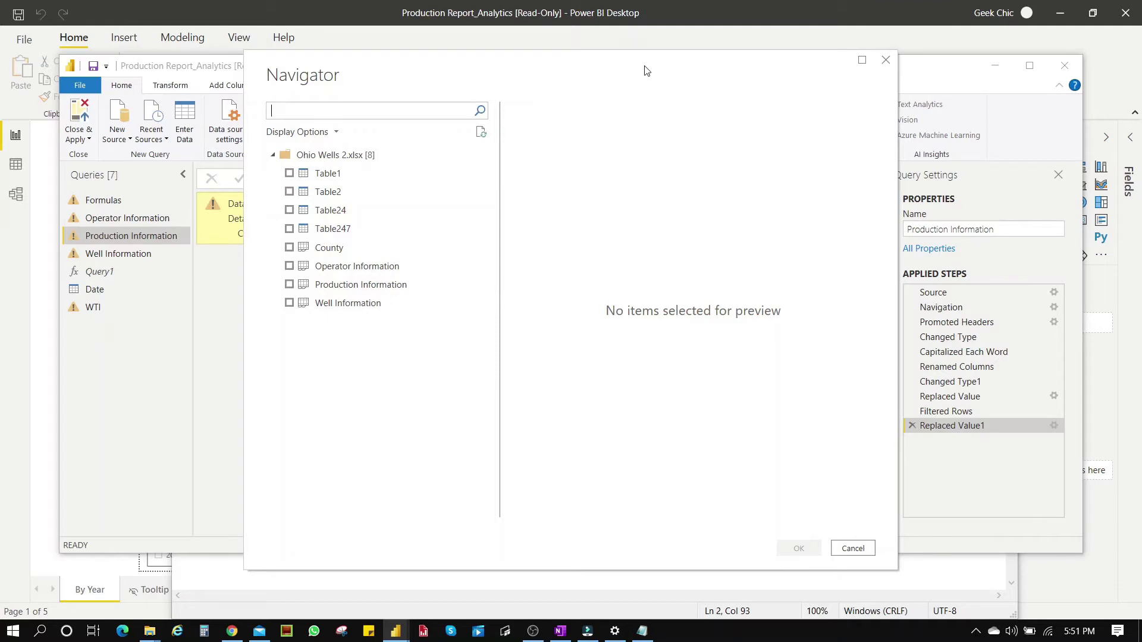
{"action": "left_click", "coordinate": [852, 548]}
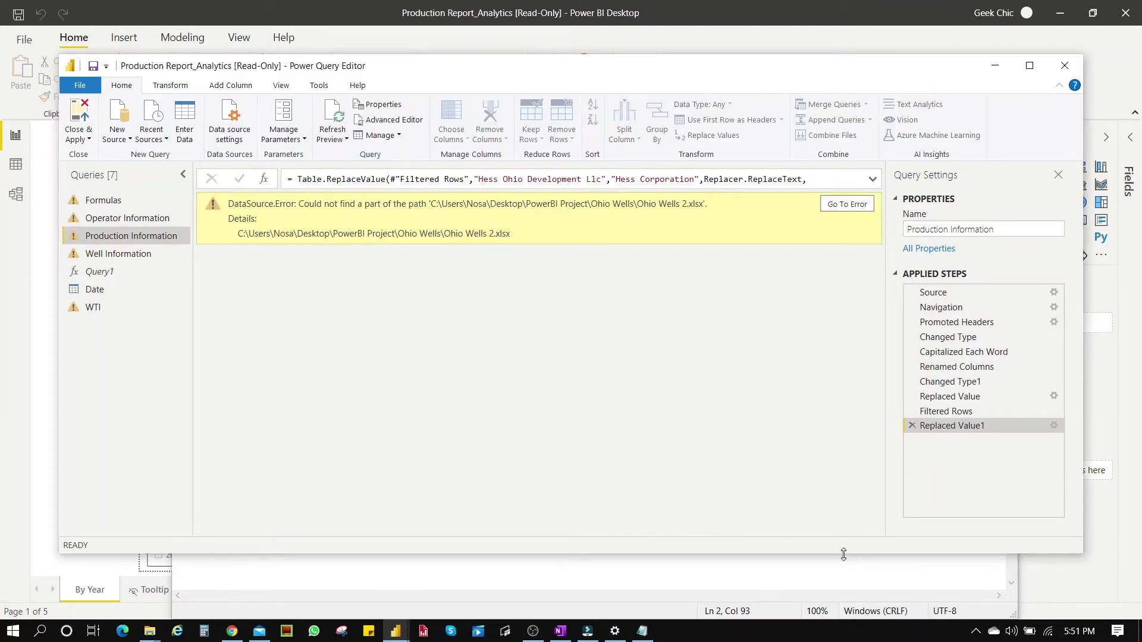
{"action": "left_click", "coordinate": [1054, 307]}
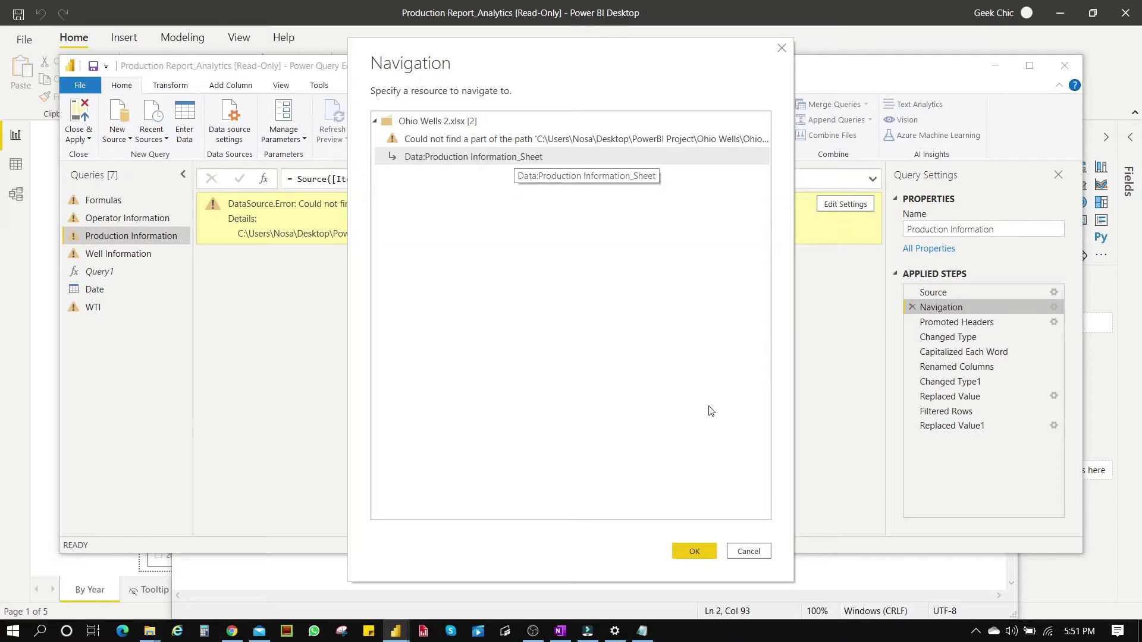
{"action": "left_click", "coordinate": [694, 551]}
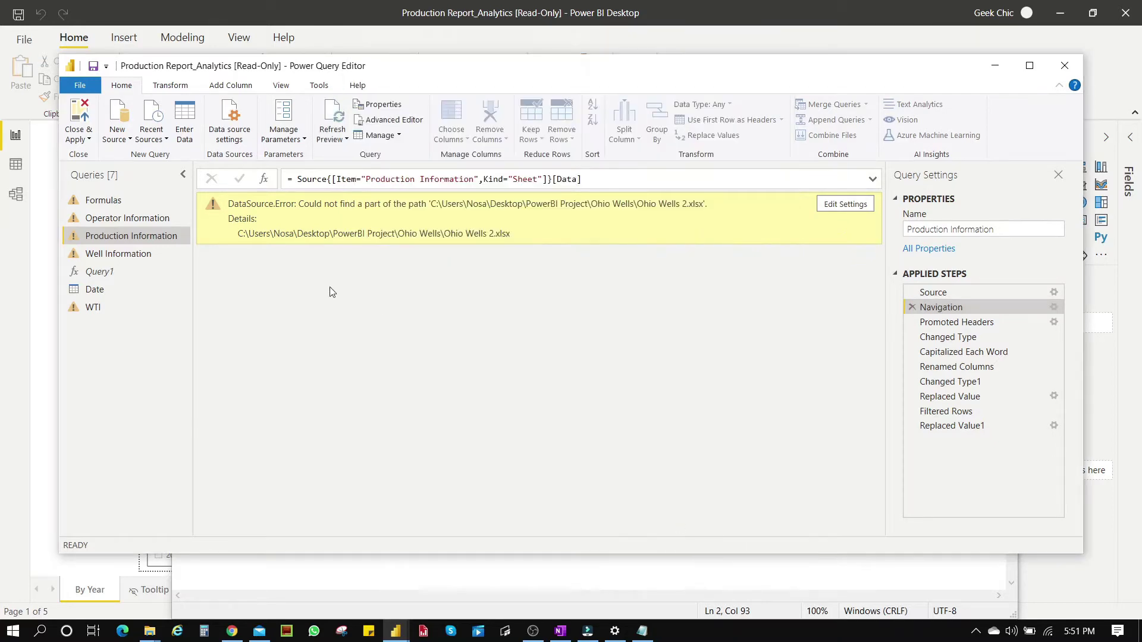
- Import the Production Information sheet from the local Ohio Wells 2.xlsx as a new query
{"action": "left_click", "coordinate": [126, 145]}
{"action": "left_click", "coordinate": [131, 178]}
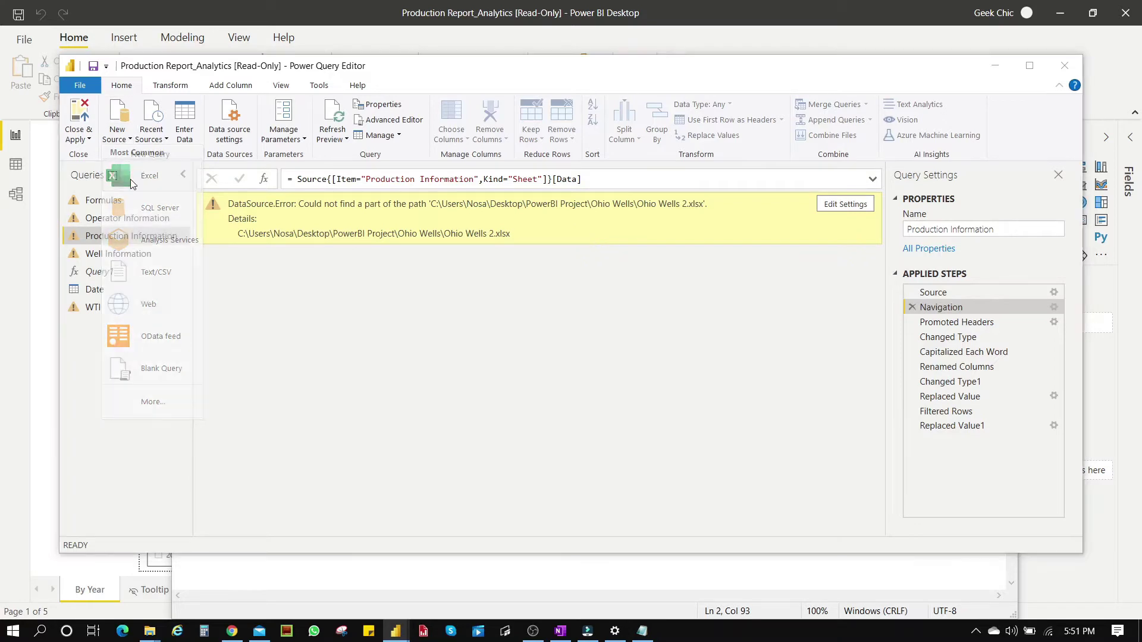
{"action": "double_click", "coordinate": [293, 163]}
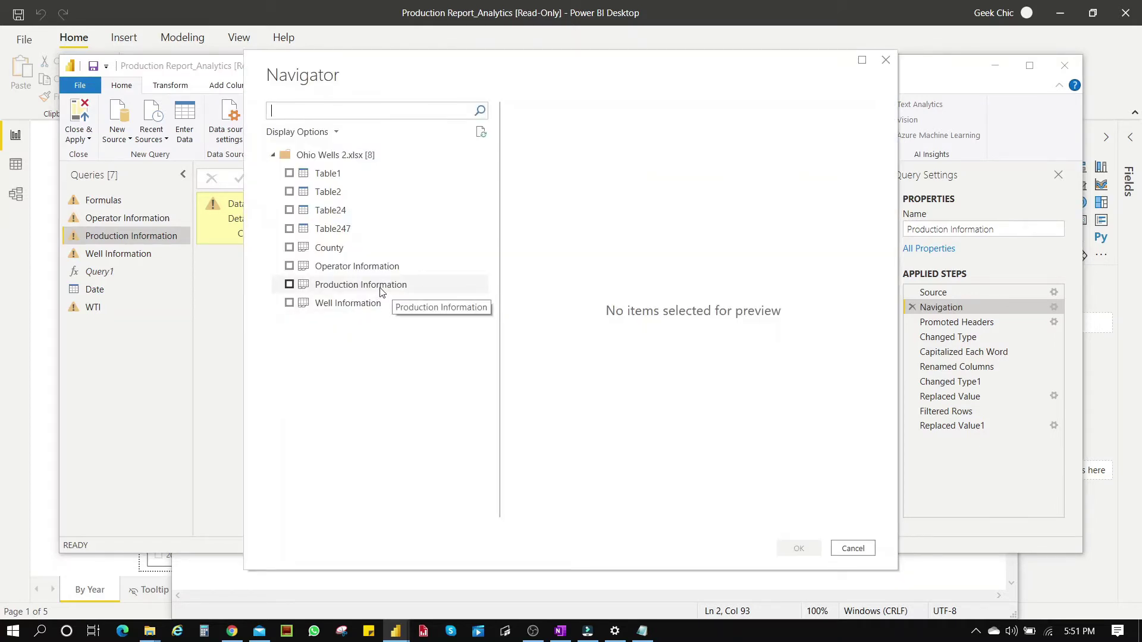
{"action": "left_click", "coordinate": [290, 285]}
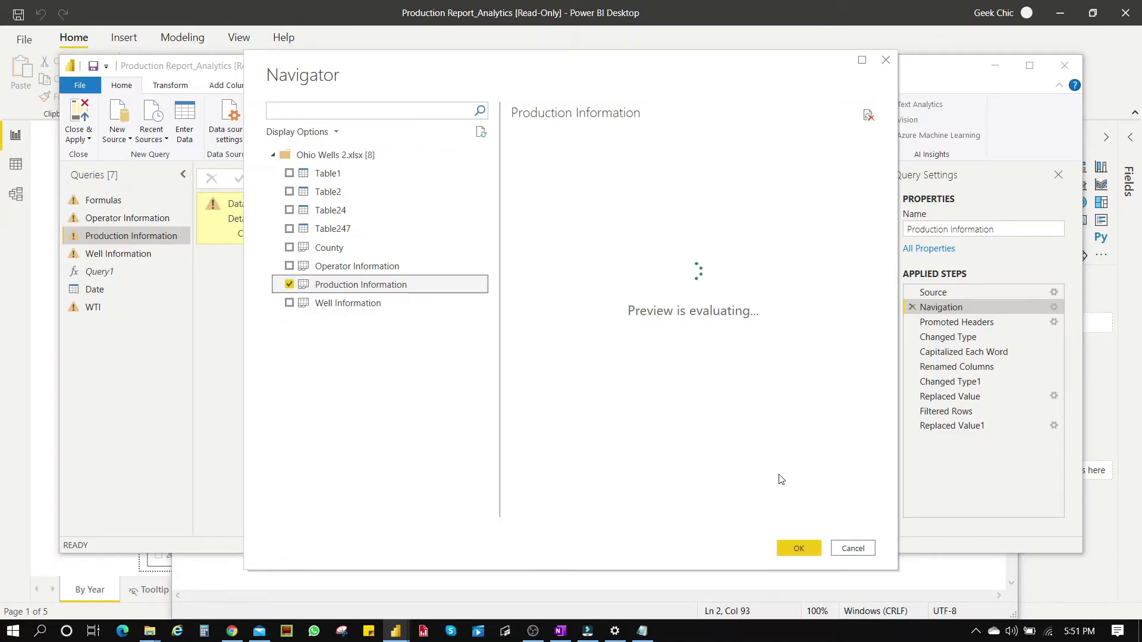
{"action": "left_click", "coordinate": [799, 549]}
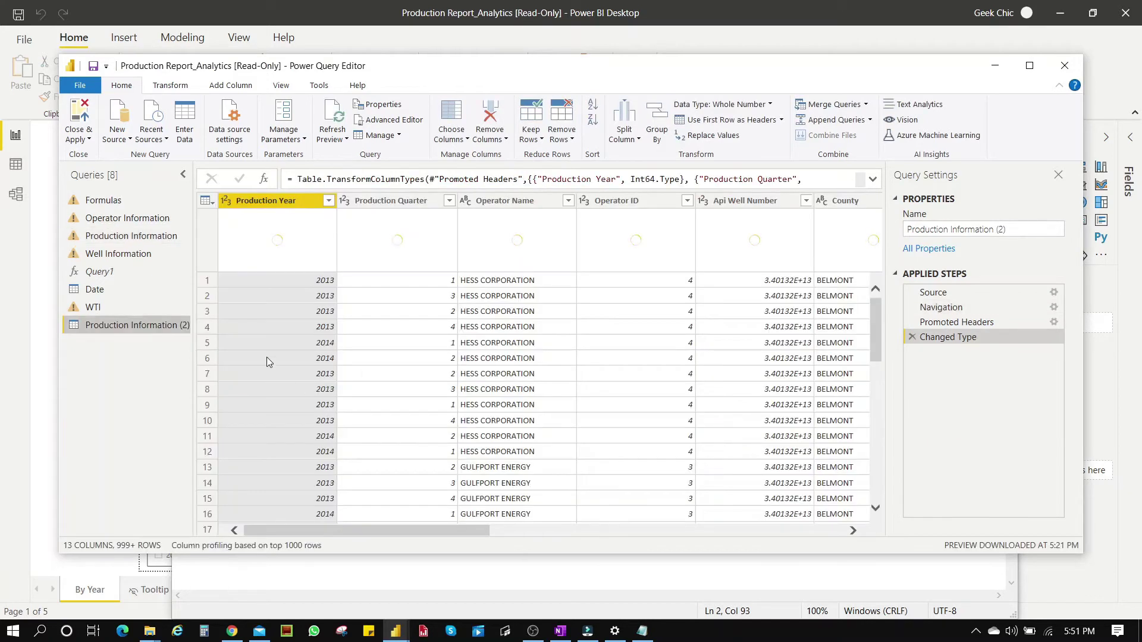
- Copy the opening source lines of Production Information (2)'s M code and switch to Notepad
{"action": "left_click", "coordinate": [162, 239]}
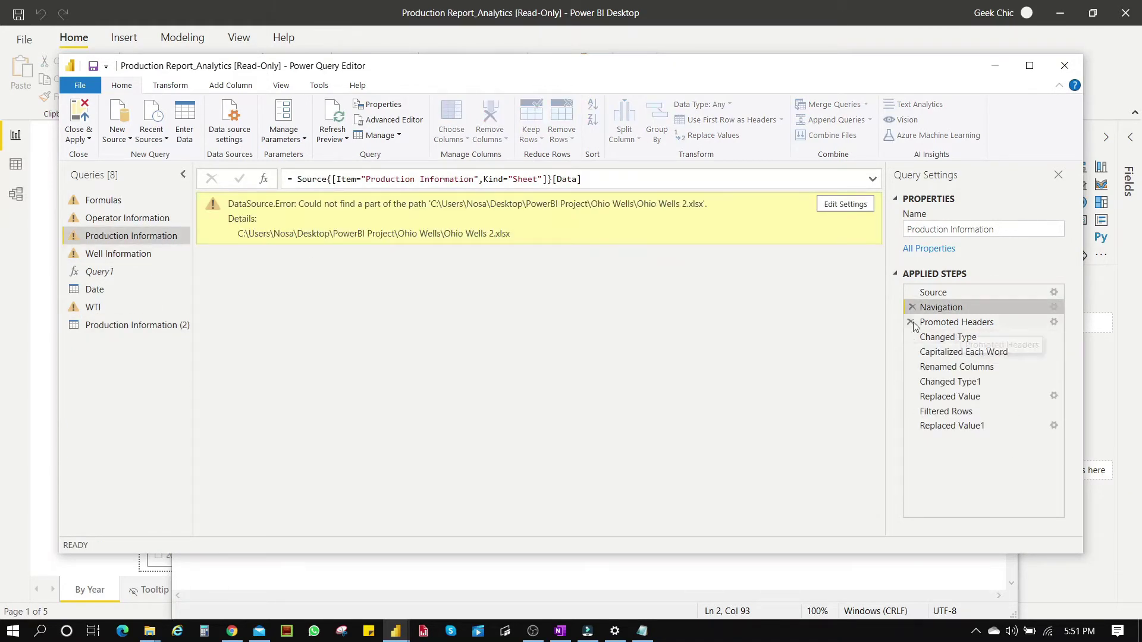
{"action": "left_click", "coordinate": [138, 325]}
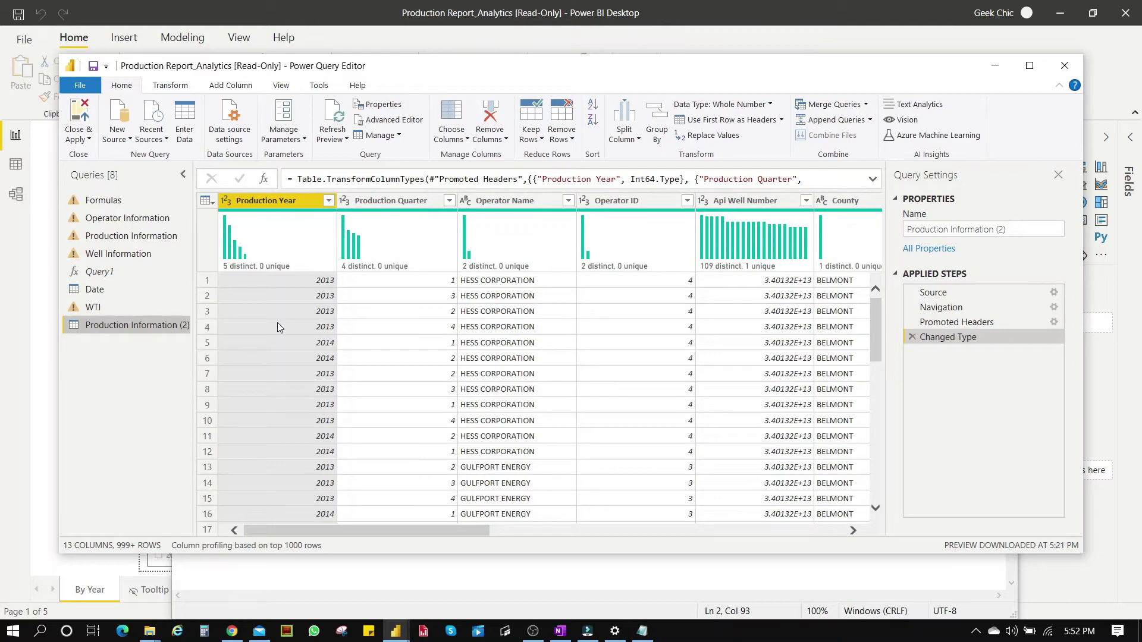
{"action": "left_click", "coordinate": [394, 120]}
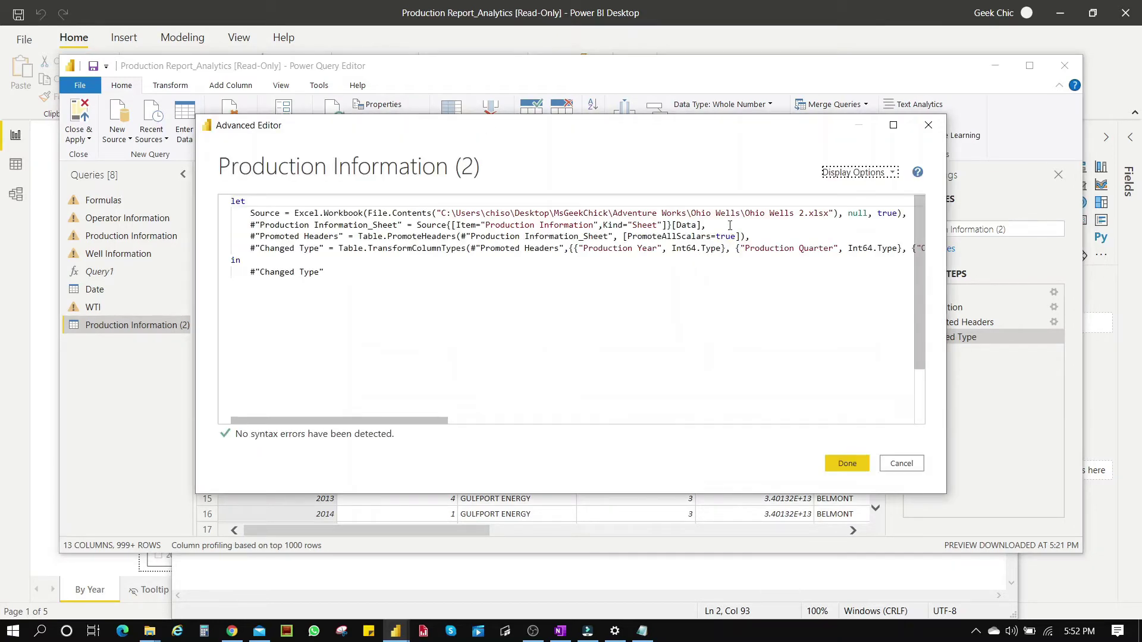
{"action": "left_click_drag", "start_coordinate": [710, 223], "coordinate": [232, 202]}
{"action": "key", "text": "ctrl+c"}
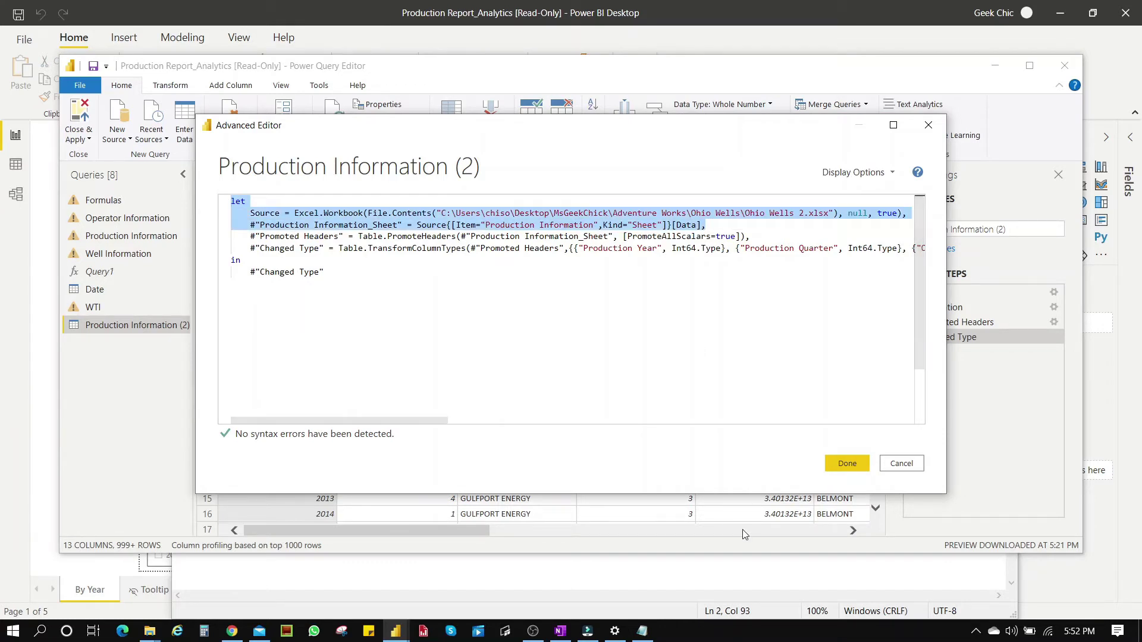
{"action": "left_click", "coordinate": [643, 630]}
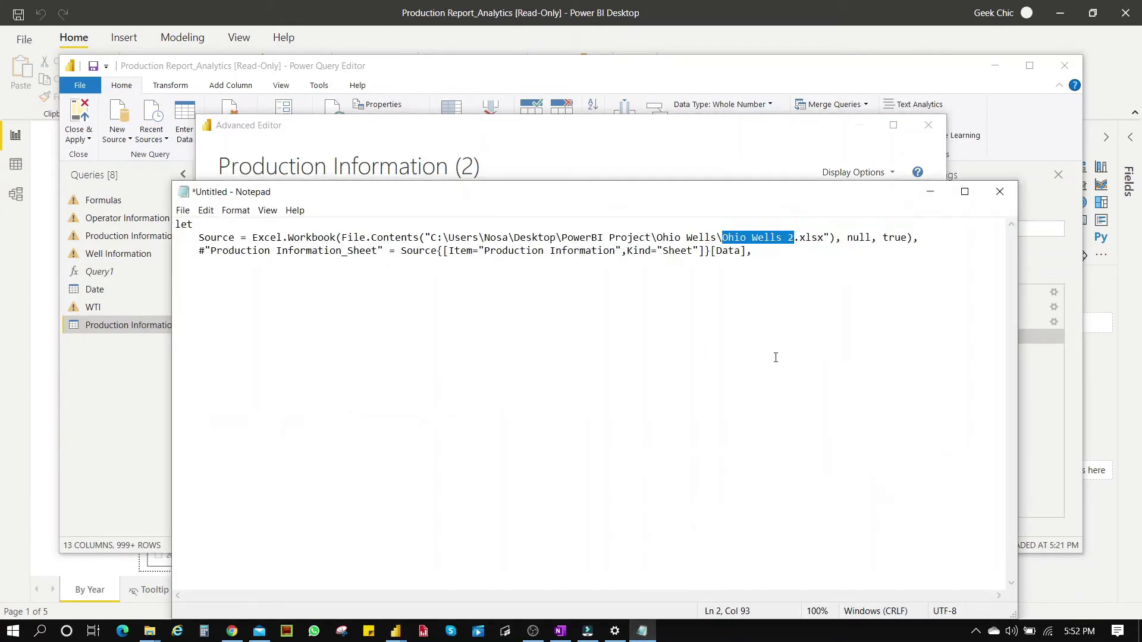
- Paste the new source lines below the old ones and compare both Source paths
{"action": "left_click", "coordinate": [796, 258]}
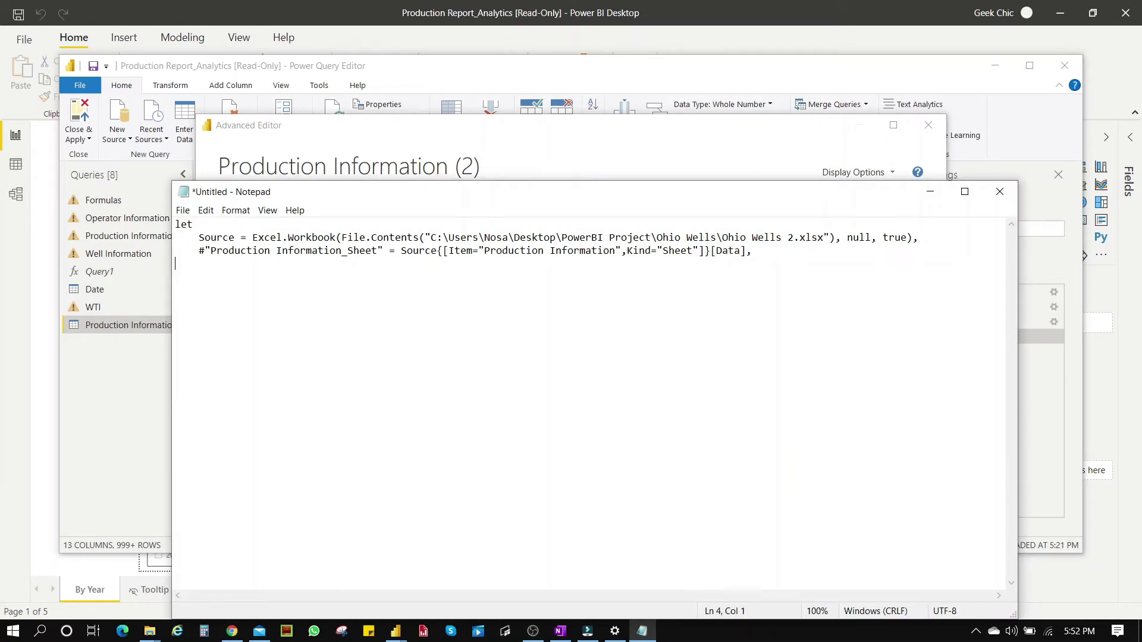
{"action": "key", "text": "ctrl+v"}
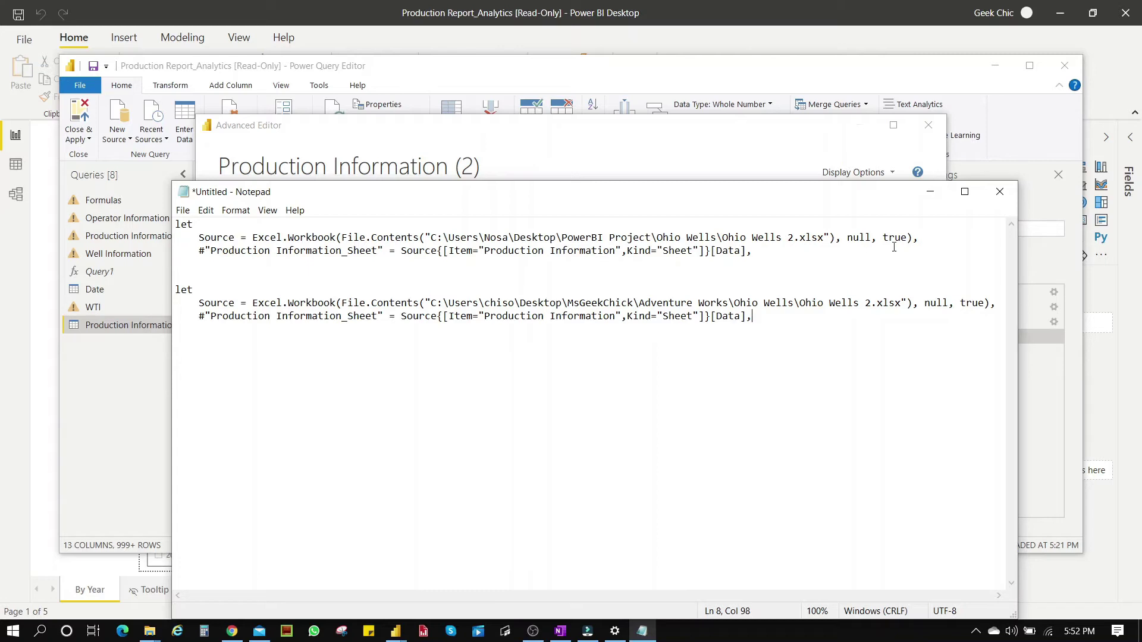
{"action": "left_click_drag", "start_coordinate": [932, 242], "coordinate": [161, 229]}
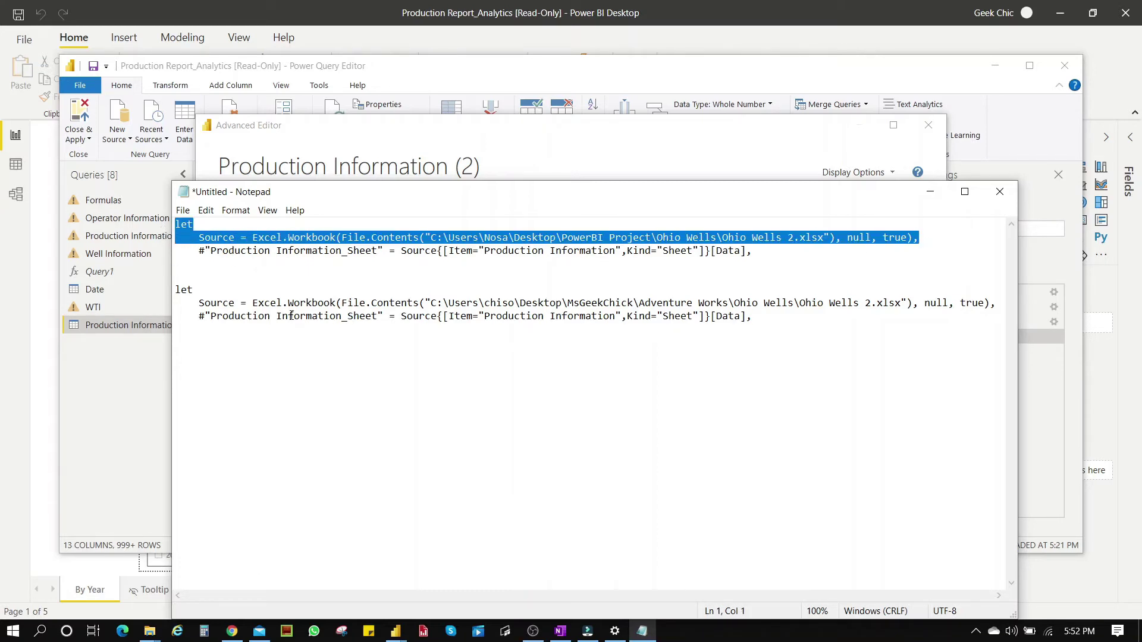
{"action": "left_click_drag", "start_coordinate": [199, 303], "coordinate": [963, 309]}
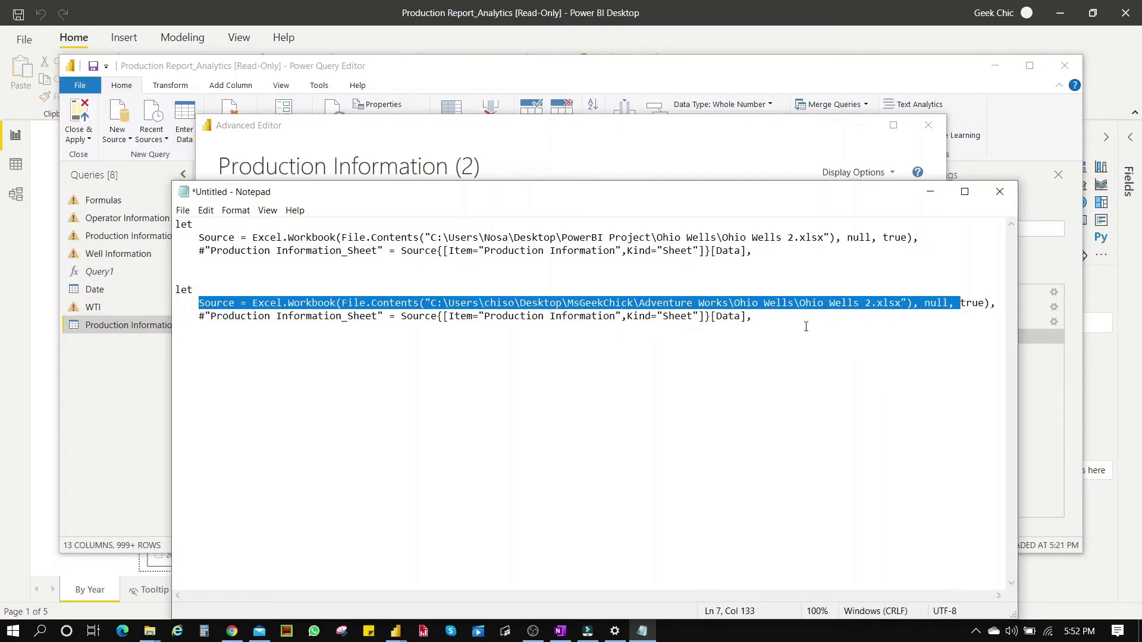
- Select the pasted let and Source lines and return to the Advanced Editor
{"action": "left_click", "coordinate": [806, 327]}
{"action": "left_click_drag", "start_coordinate": [774, 323], "coordinate": [416, 292]}
{"action": "left_click_drag", "start_coordinate": [206, 286], "coordinate": [177, 289]}
{"action": "key", "text": "ctrl+c"}
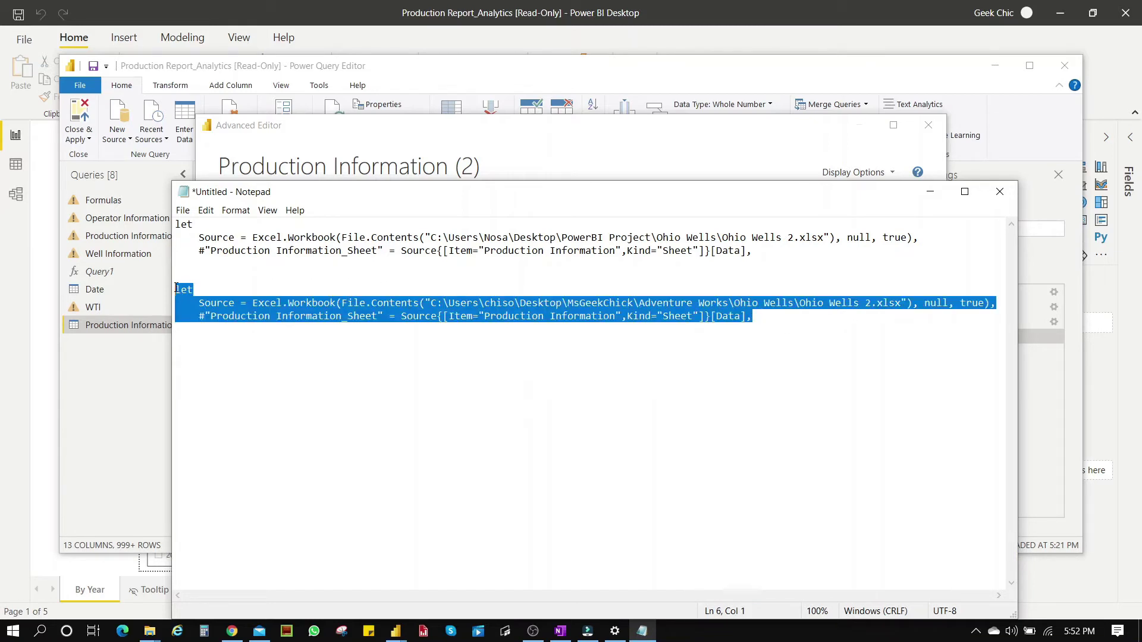
{"action": "left_click", "coordinate": [545, 155]}
- Cancel the current Advanced Editor and open the Production Information query's M code, still showing the old Ohio Wells 2.xlsx path
{"action": "left_click", "coordinate": [719, 229]}
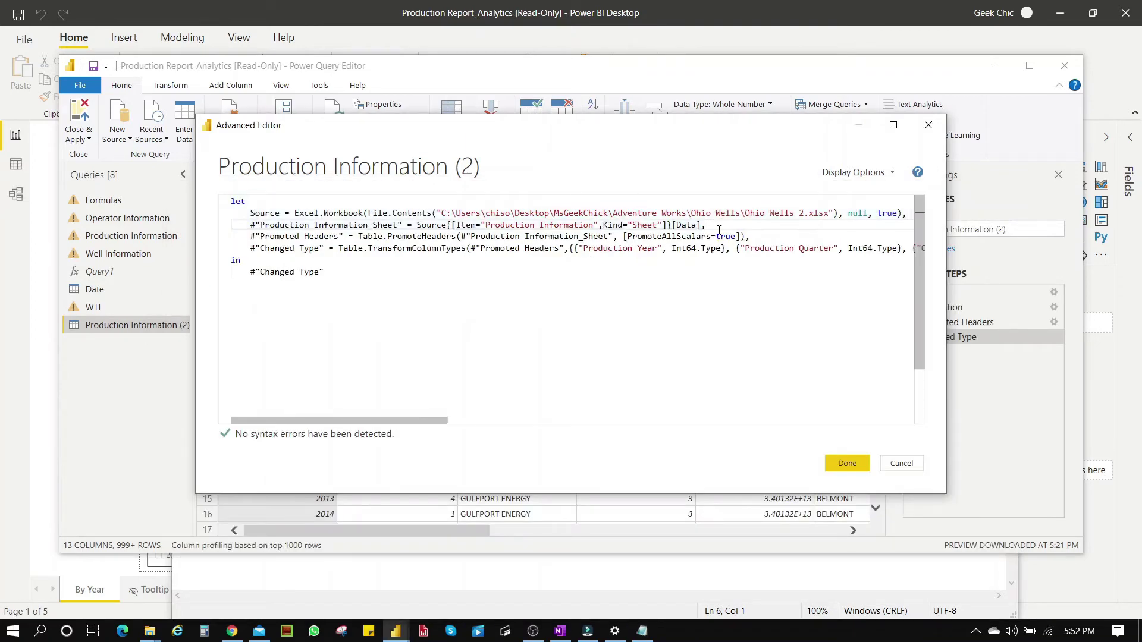
{"action": "left_click", "coordinate": [901, 467]}
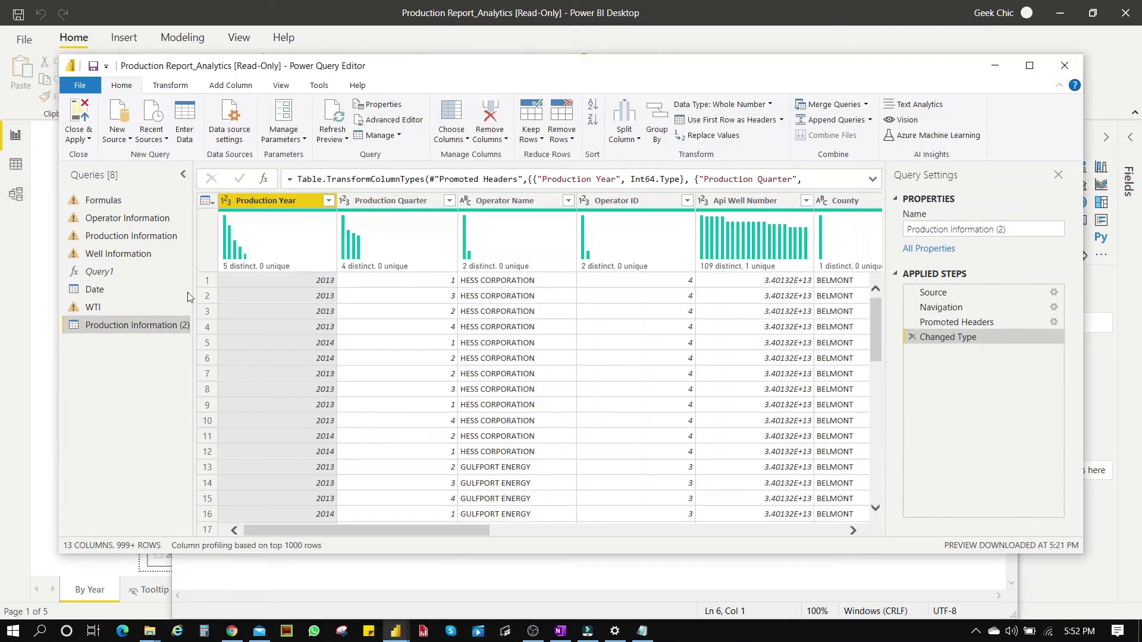
{"action": "left_click", "coordinate": [134, 236]}
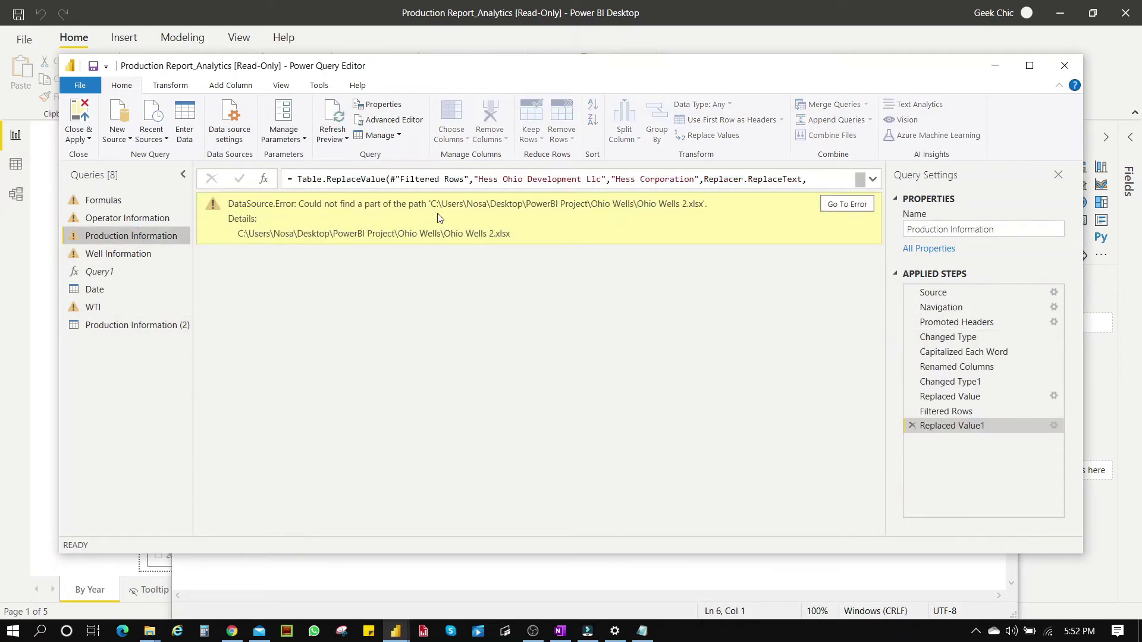
{"action": "left_click", "coordinate": [380, 126]}
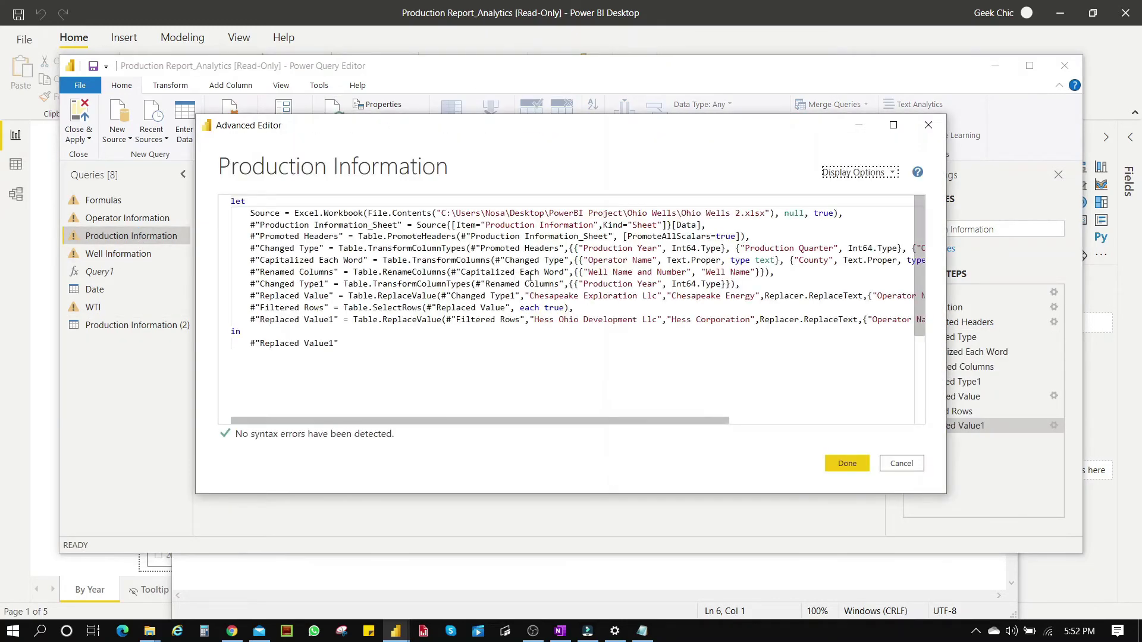
- Replace Production Information's opening Source lines with the copied local-path version and apply the code
{"action": "left_click_drag", "start_coordinate": [711, 227], "coordinate": [220, 201]}
{"action": "key", "text": "ctrl+v"}
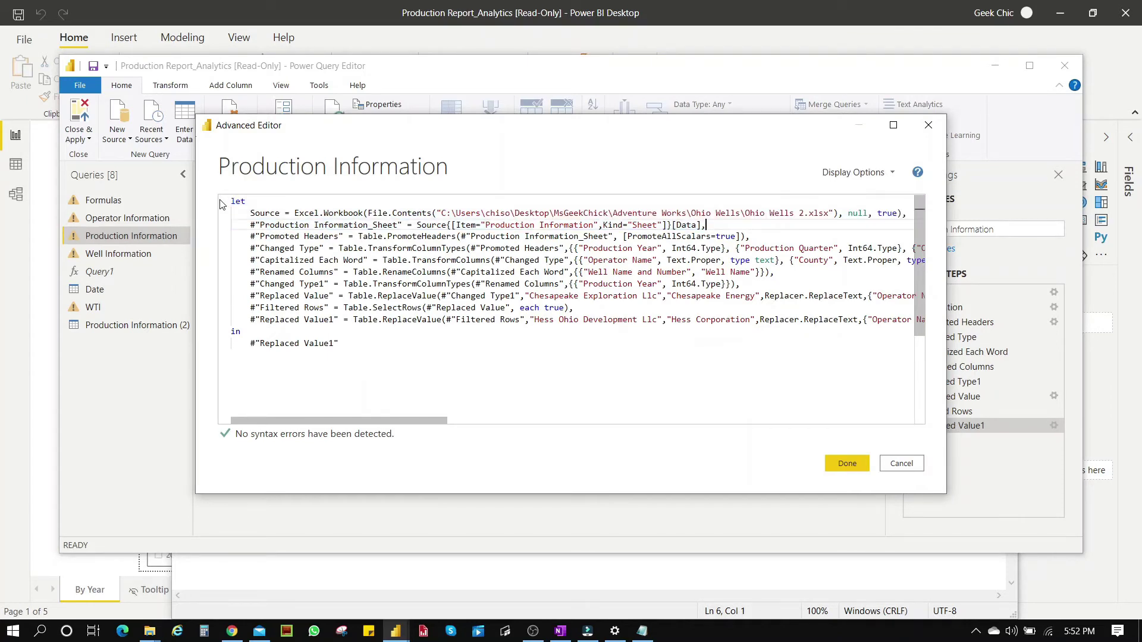
{"action": "left_click", "coordinate": [851, 465]}
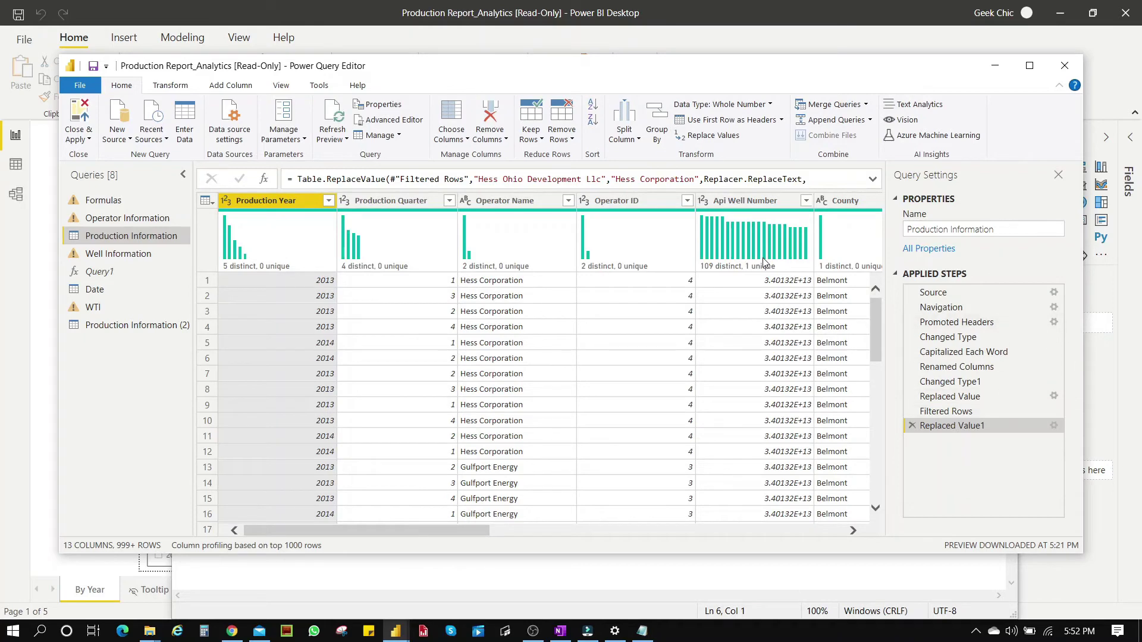
- Delete the duplicate Production Information (2) query from the Queries pane and confirm
{"action": "left_click", "coordinate": [173, 326]}
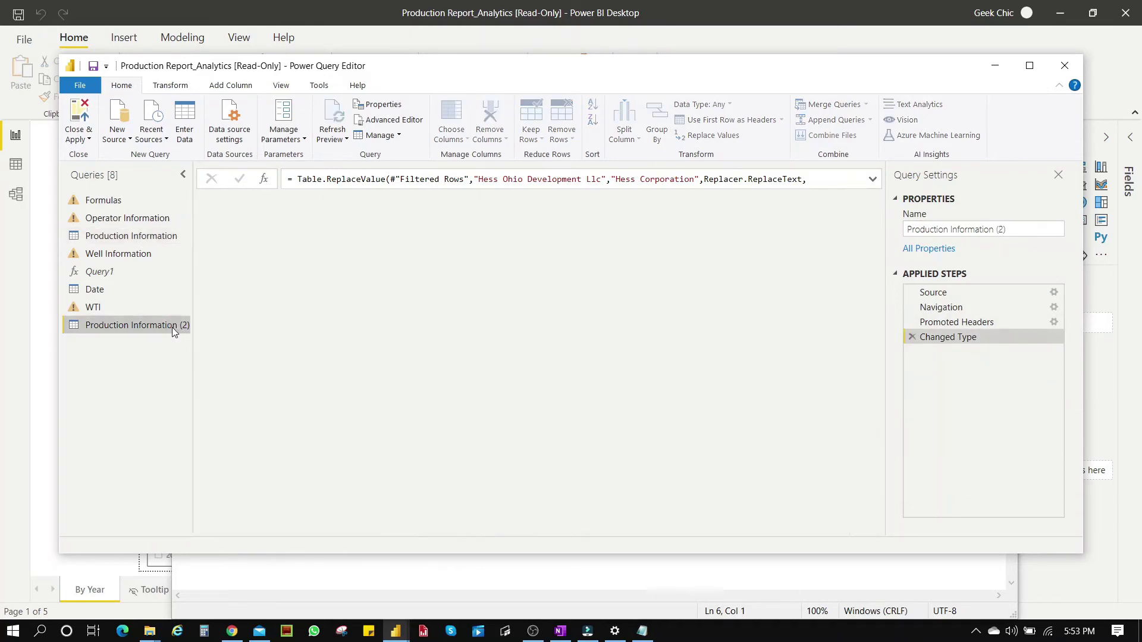
{"action": "right_click", "coordinate": [173, 331]}
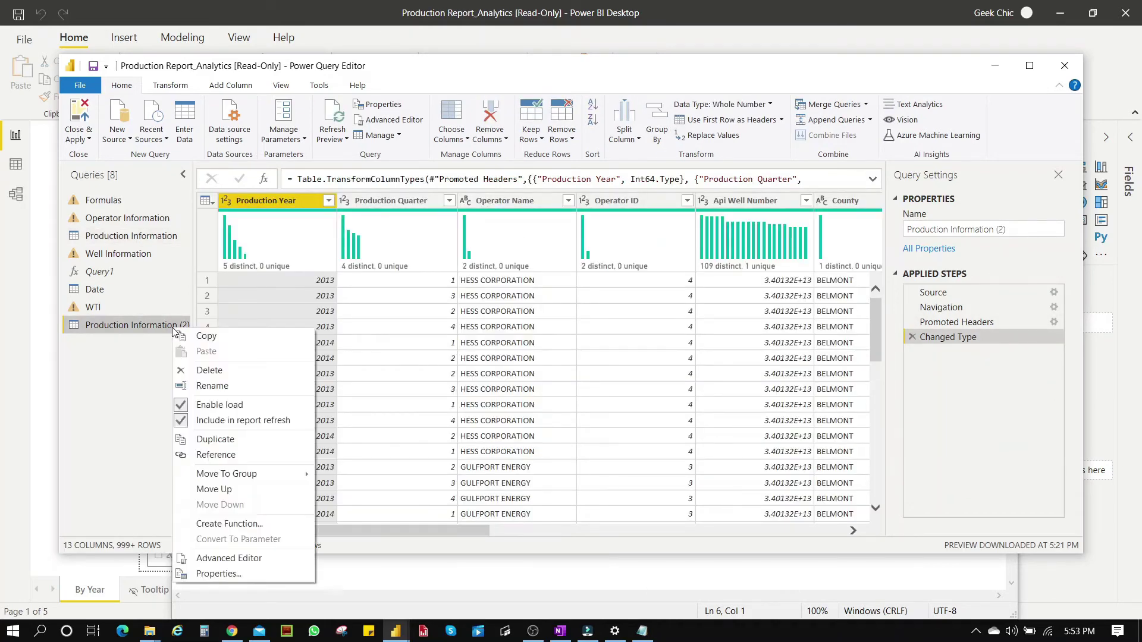
{"action": "left_click", "coordinate": [198, 374]}
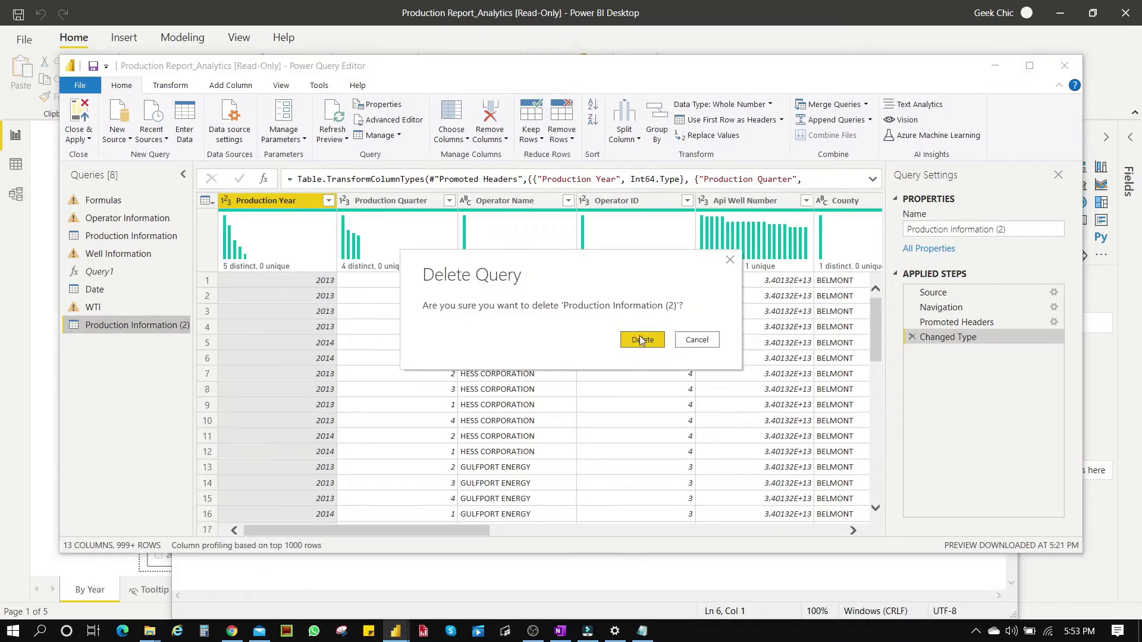
{"action": "left_click", "coordinate": [640, 340]}
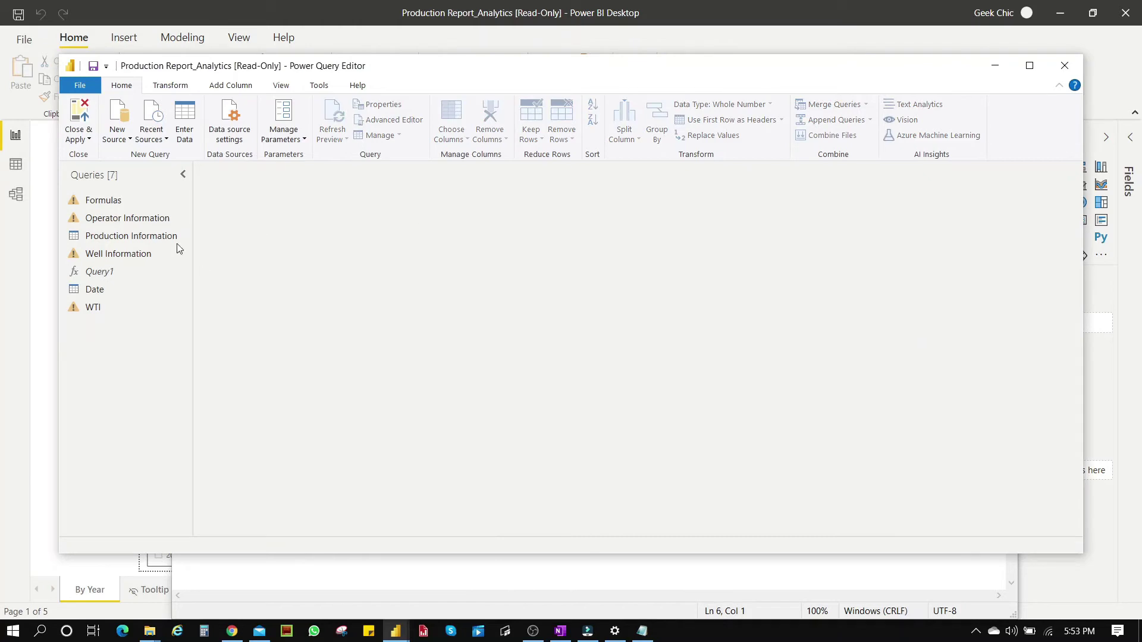
- Inspect the Operator Information query's error and its Navigation step settings, leaving them unchanged
{"action": "left_click", "coordinate": [136, 220]}
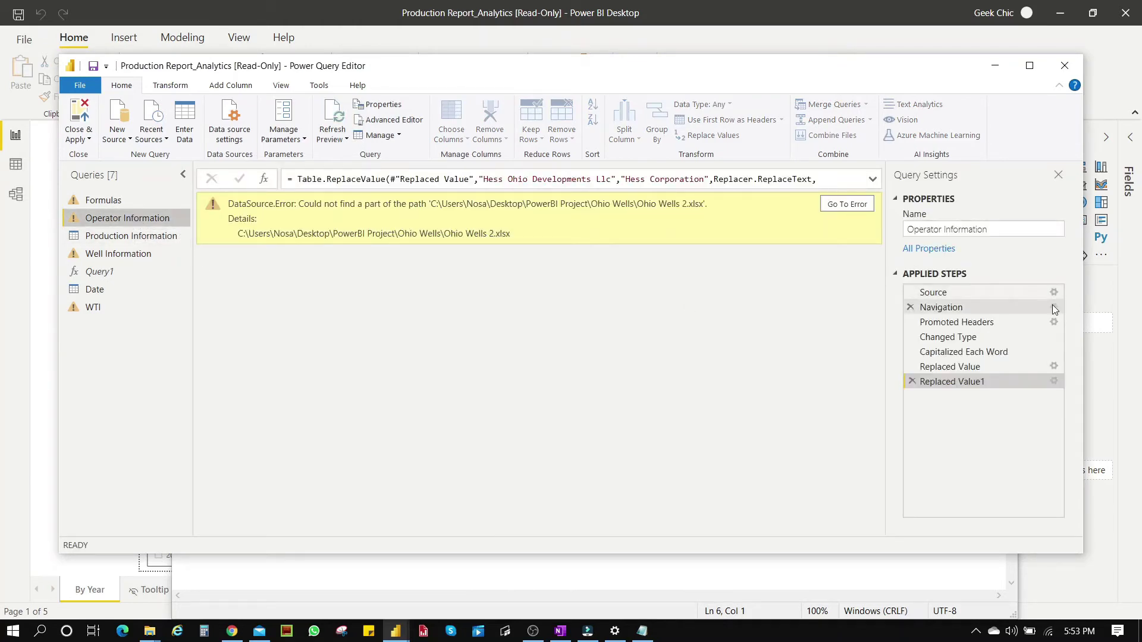
{"action": "left_click", "coordinate": [1055, 307]}
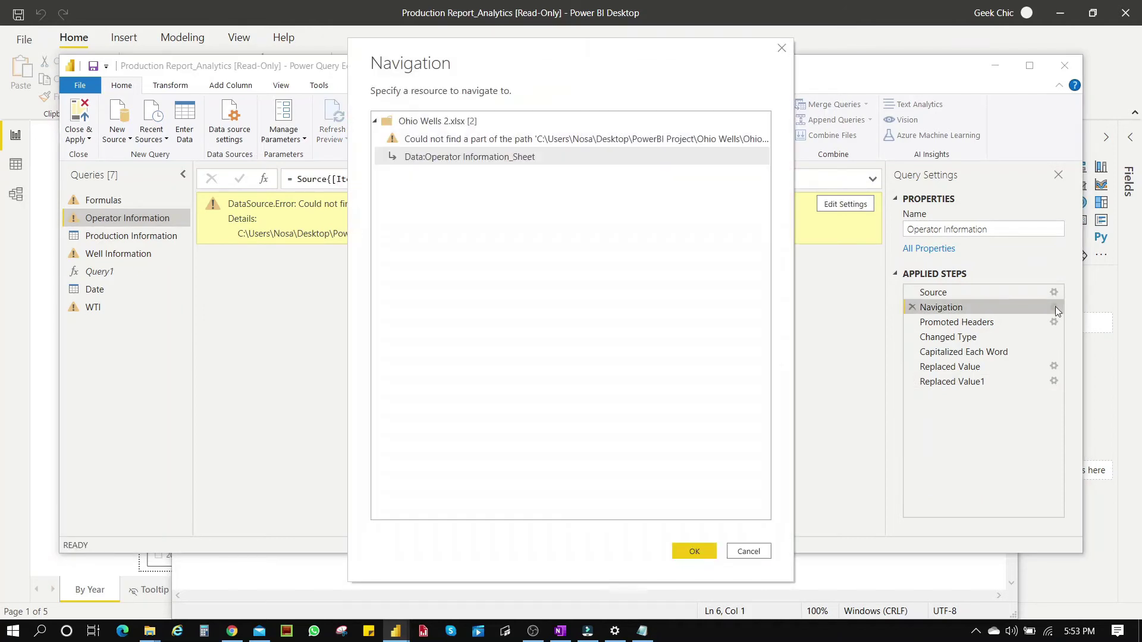
{"action": "left_click", "coordinate": [749, 552]}
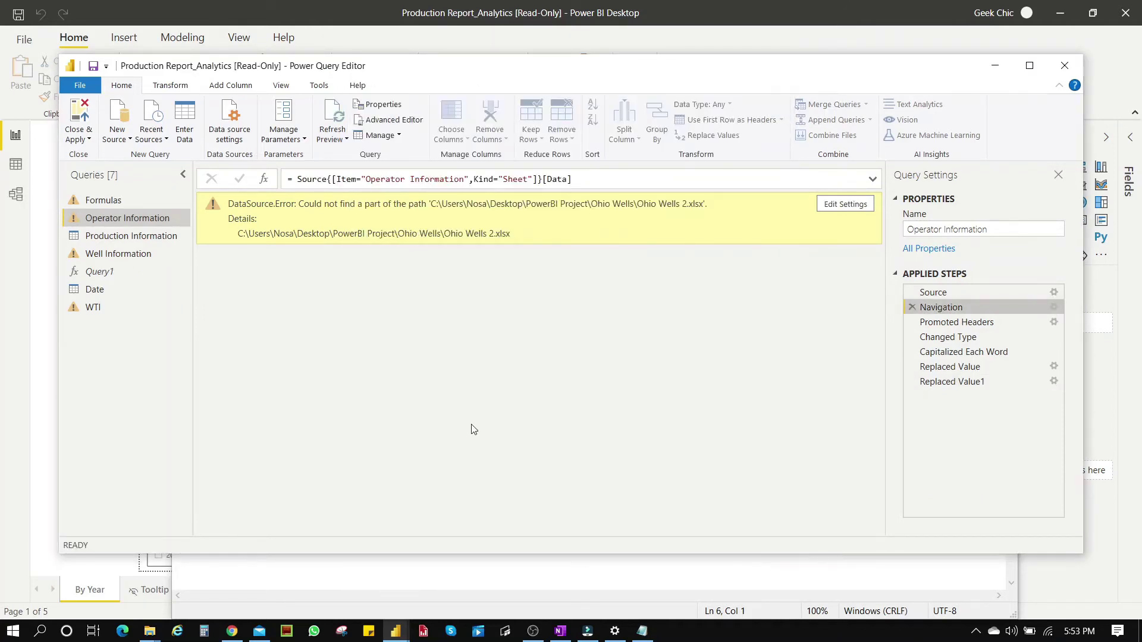
- Add a new Excel source loading the Operator Information sheet from Ohio Wells 2.xlsx
{"action": "left_click", "coordinate": [117, 127]}
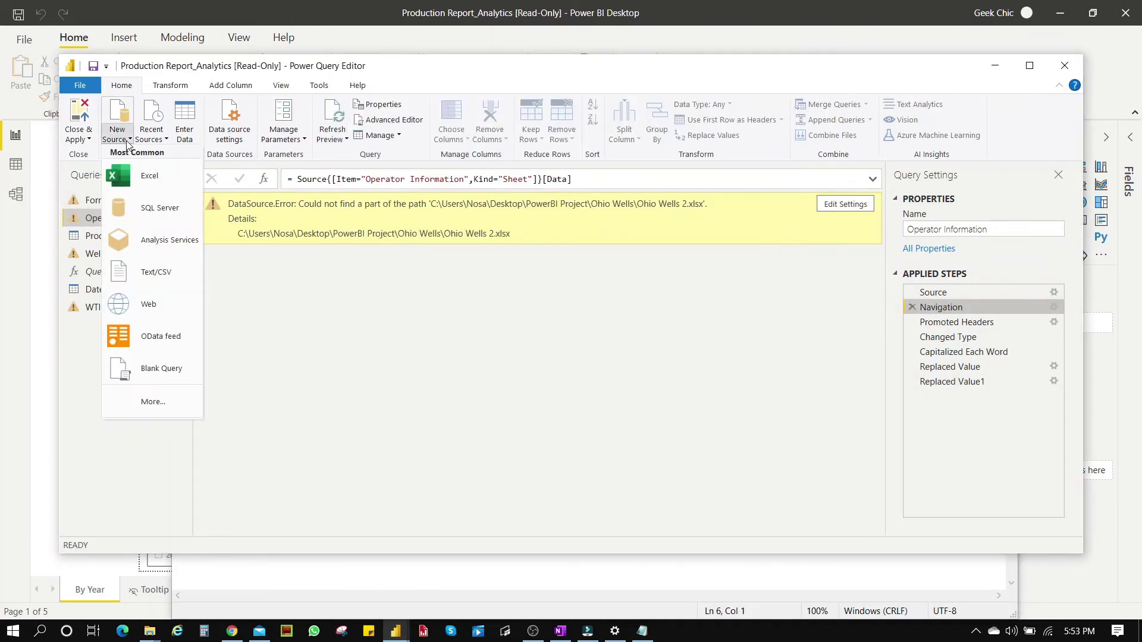
{"action": "left_click", "coordinate": [159, 192]}
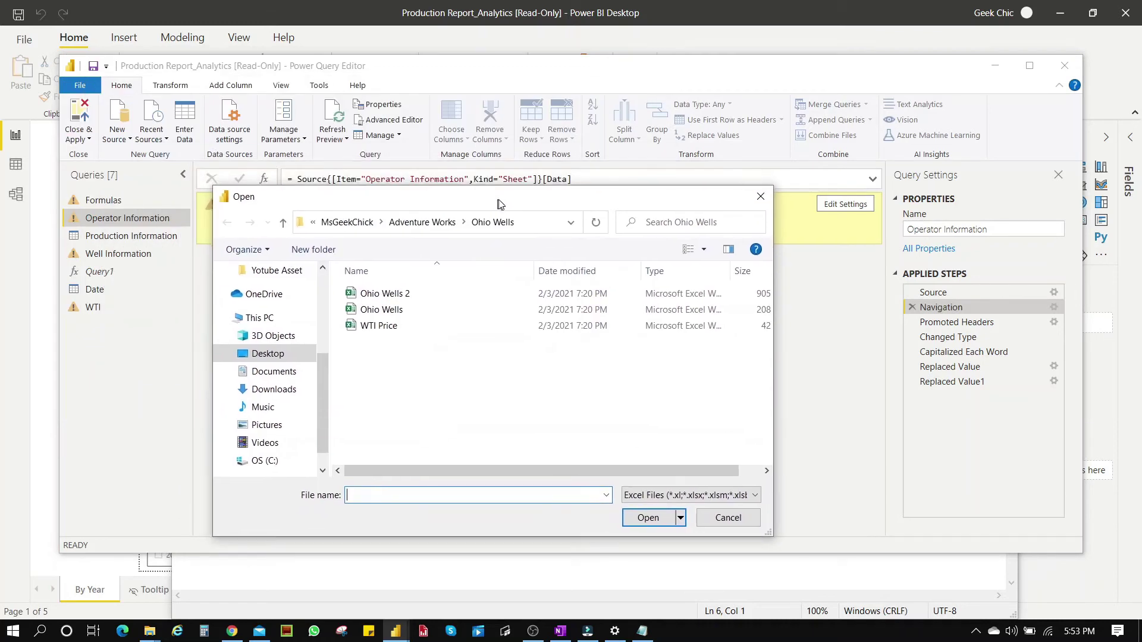
{"action": "double_click", "coordinate": [433, 308]}
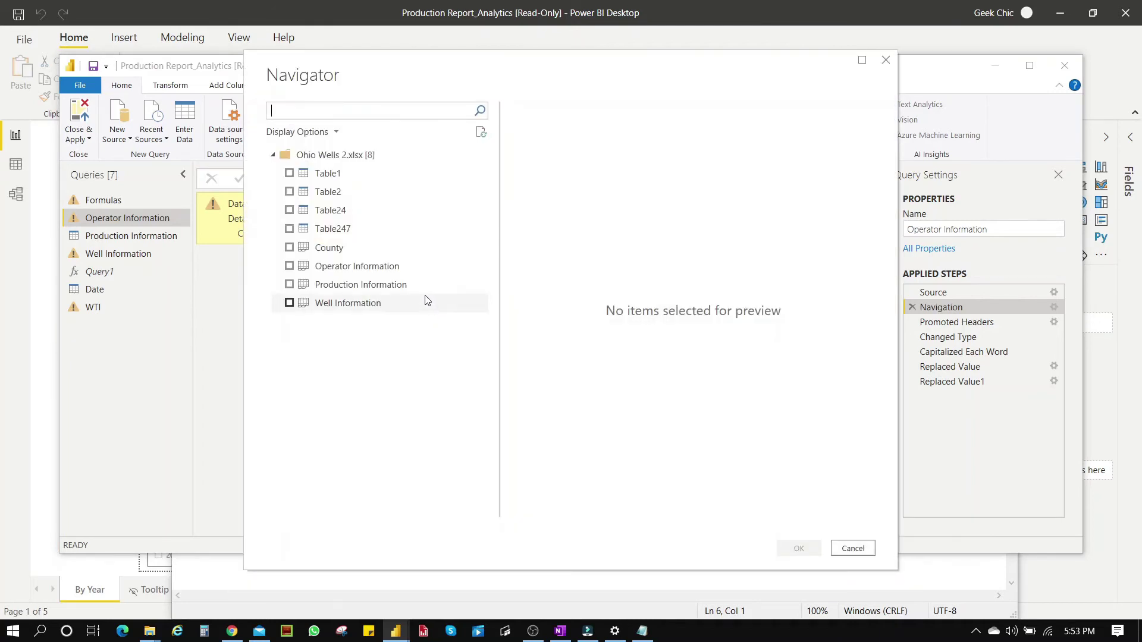
{"action": "left_click", "coordinate": [289, 267]}
{"action": "left_click", "coordinate": [798, 548]}
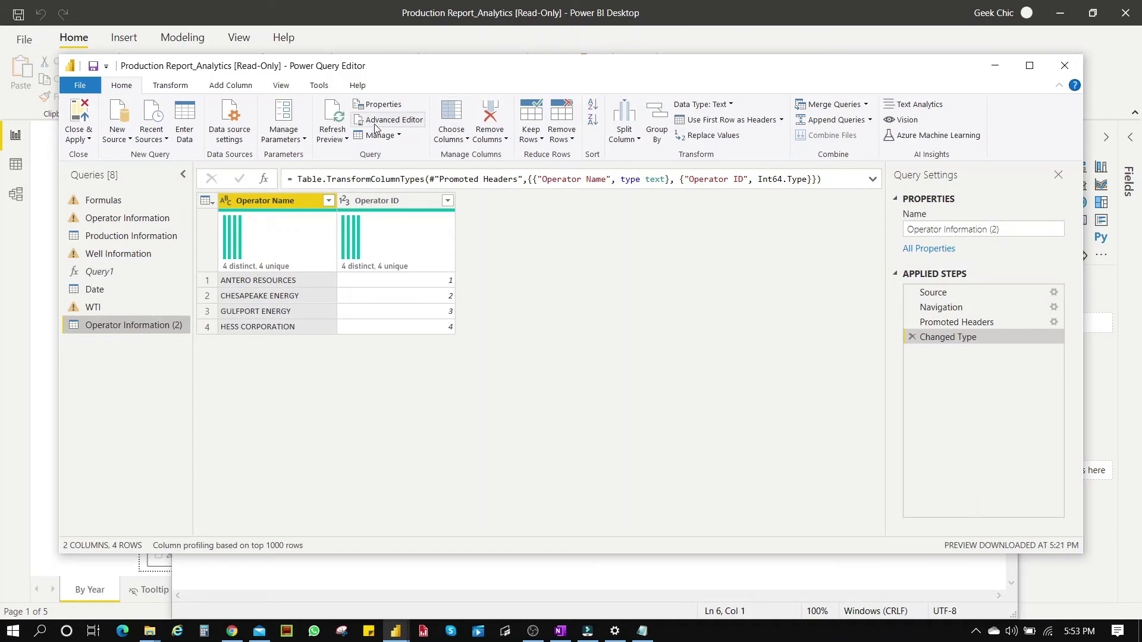
- Select the let, Source and sheet lines in Operator Information's M code
{"action": "left_click", "coordinate": [150, 218]}
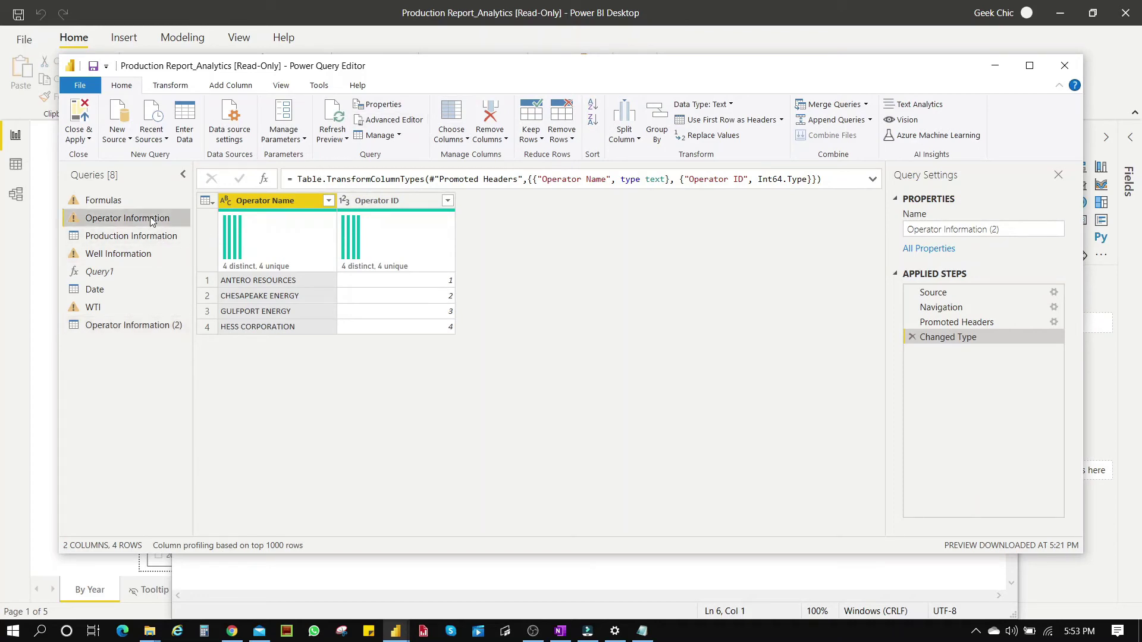
{"action": "left_click", "coordinate": [393, 122]}
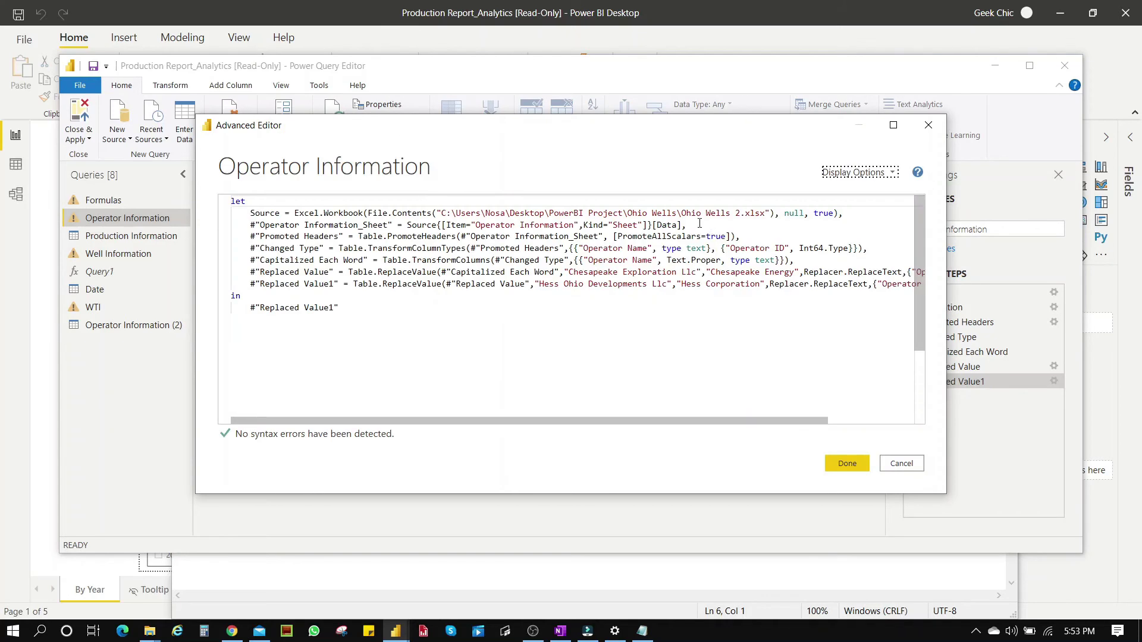
{"action": "left_click_drag", "start_coordinate": [694, 220], "coordinate": [227, 201]}
{"action": "key", "text": "ctrl+c"}
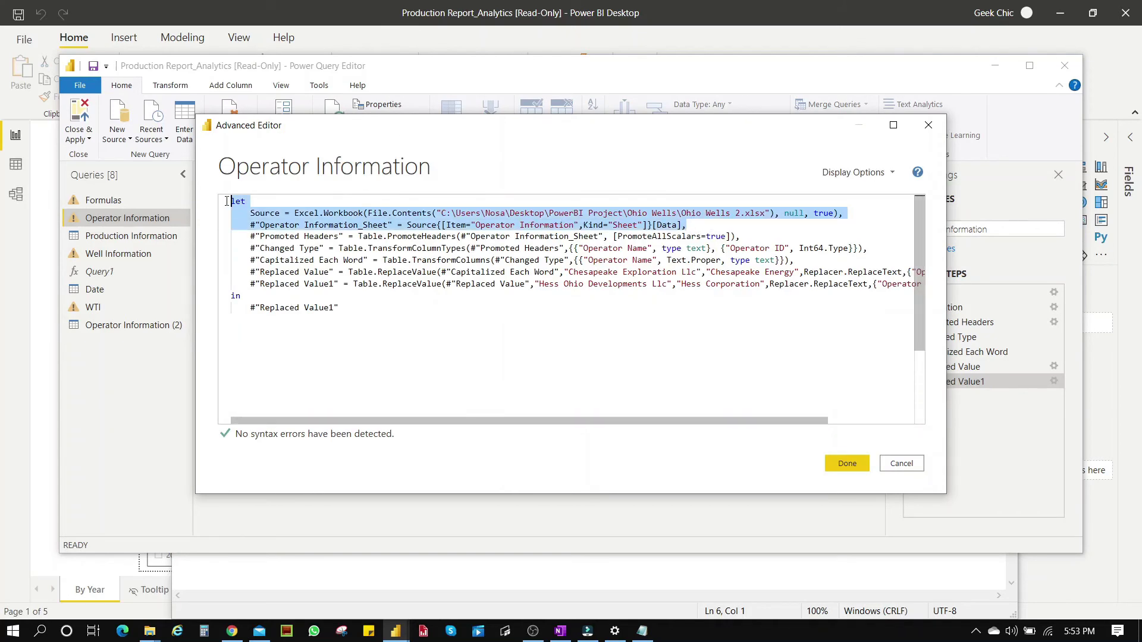
- Paste those old-path lines over the existing Notepad scratch text, adding a blank line below
{"action": "left_click", "coordinate": [642, 632]}
{"action": "left_click", "coordinate": [757, 372]}
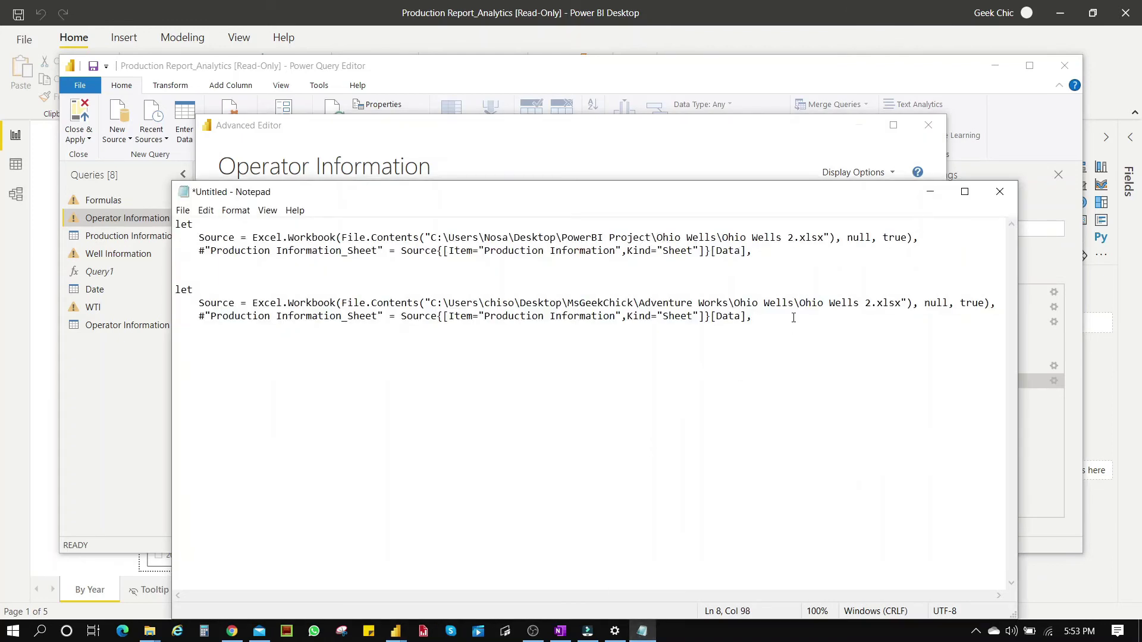
{"action": "left_click_drag", "start_coordinate": [793, 317], "coordinate": [171, 224]}
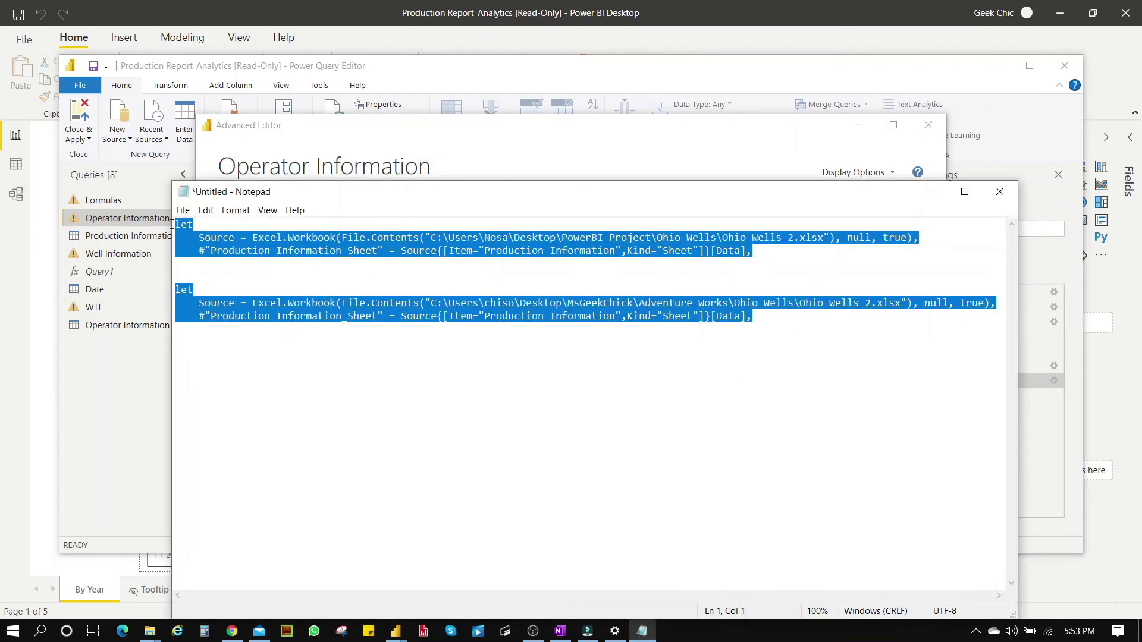
{"action": "key", "text": "ctrl+v"}
{"action": "key", "text": "Return"}
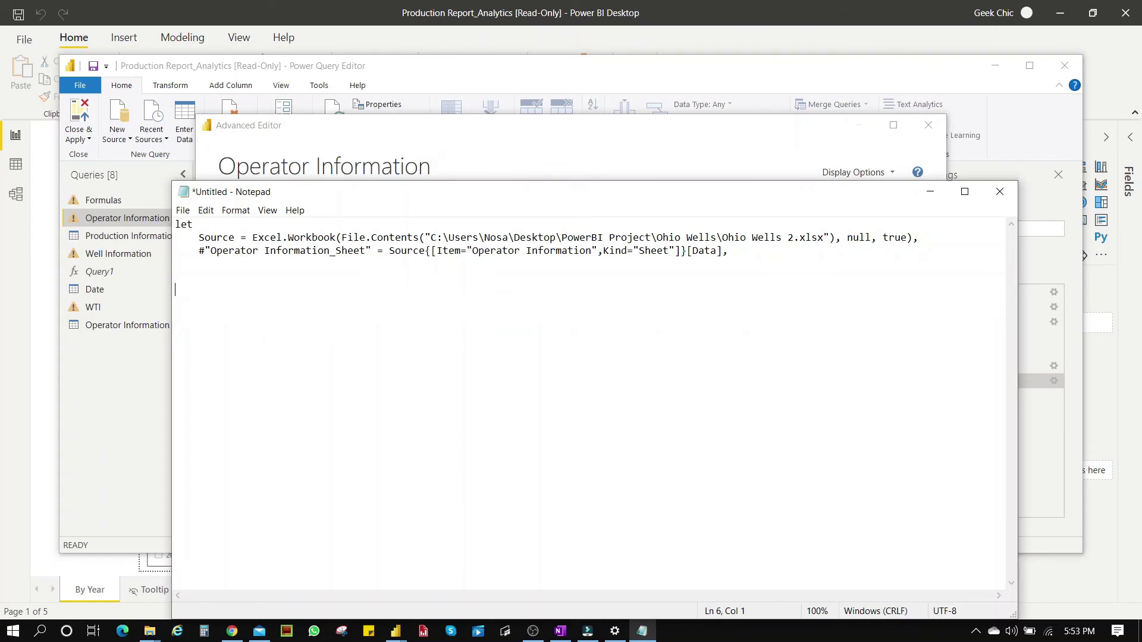
- Cancel the Advanced Editor without changes and select the Operator Information (2) query
{"action": "left_click", "coordinate": [493, 148]}
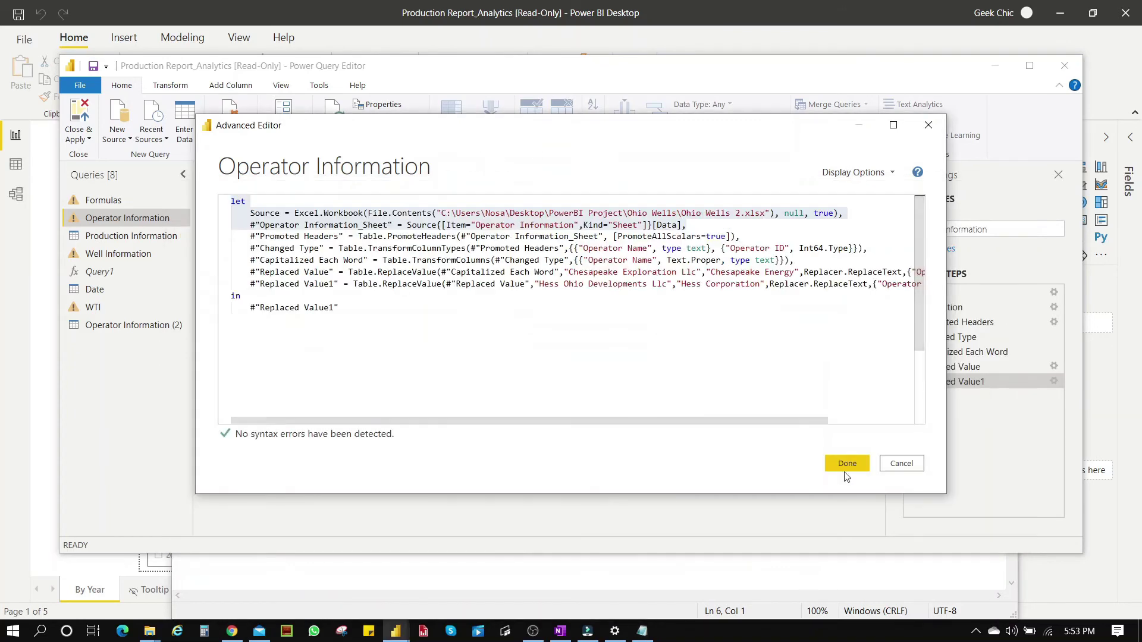
{"action": "left_click", "coordinate": [901, 464]}
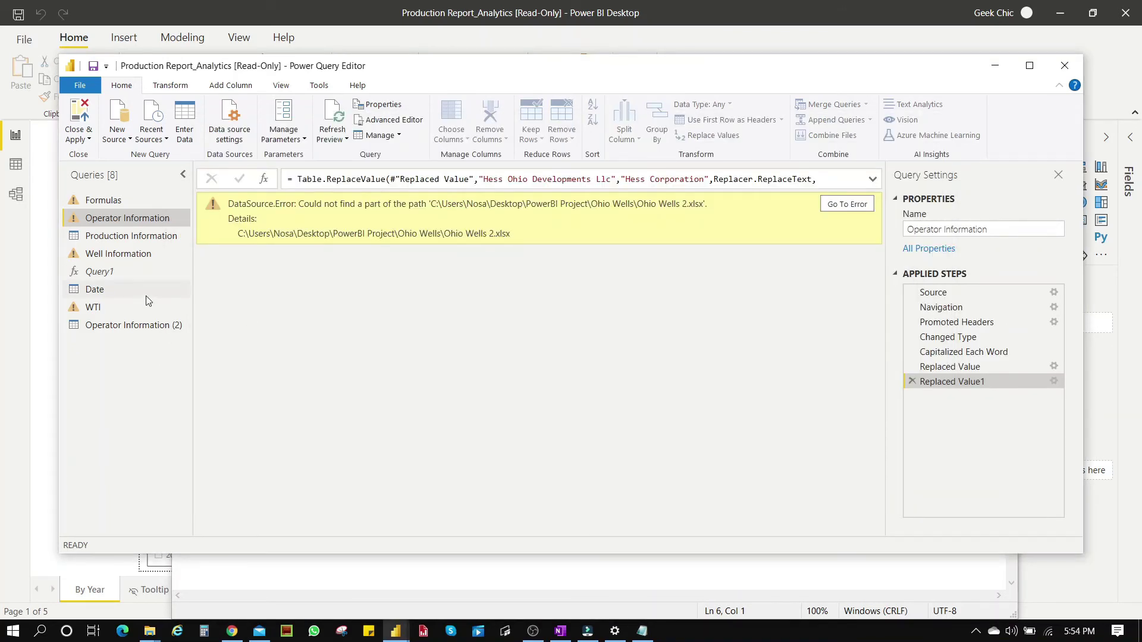
{"action": "left_click", "coordinate": [132, 325]}
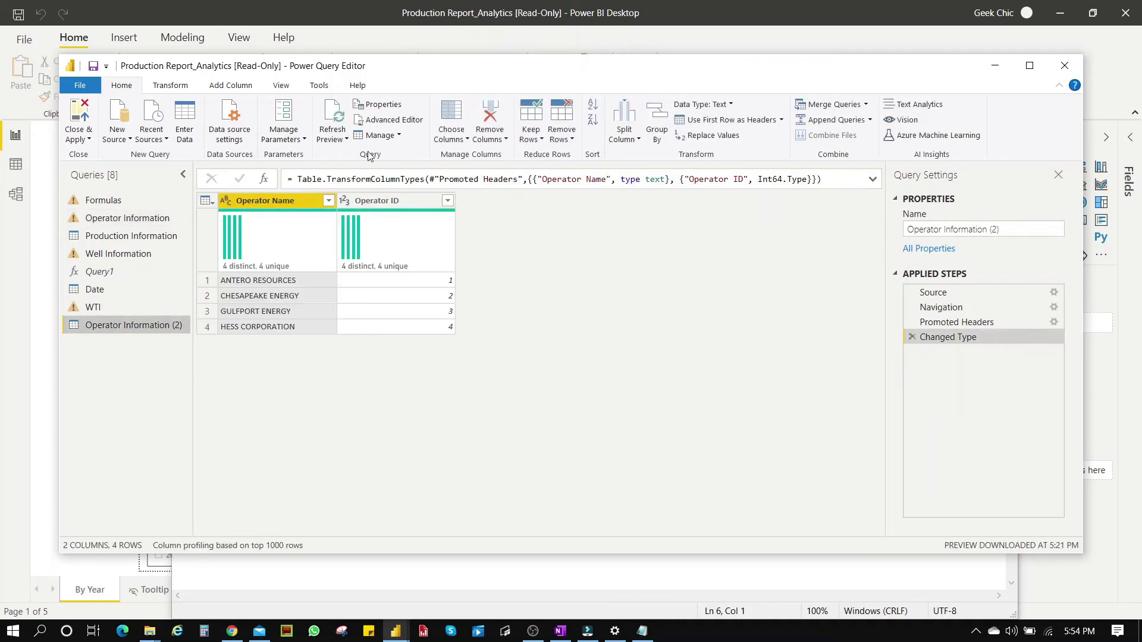
- Paste Operator Information (2)'s new-path let, Source and sheet lines under the old code in Notepad
{"action": "left_click", "coordinate": [381, 122]}
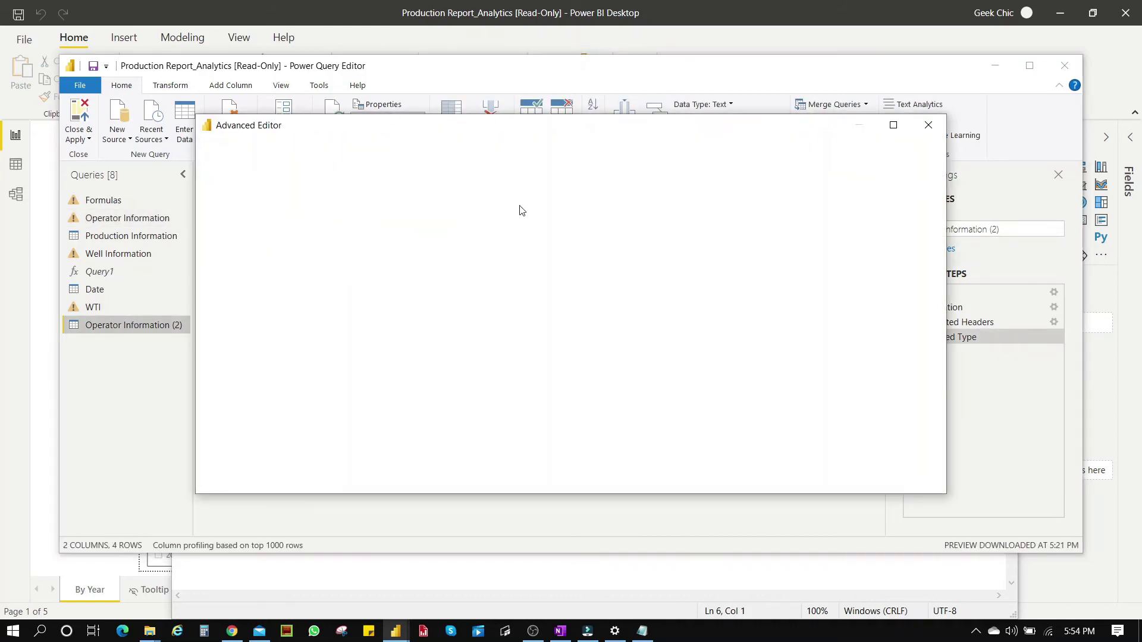
{"action": "left_click_drag", "start_coordinate": [687, 227], "coordinate": [209, 203]}
{"action": "key", "text": "ctrl+c"}
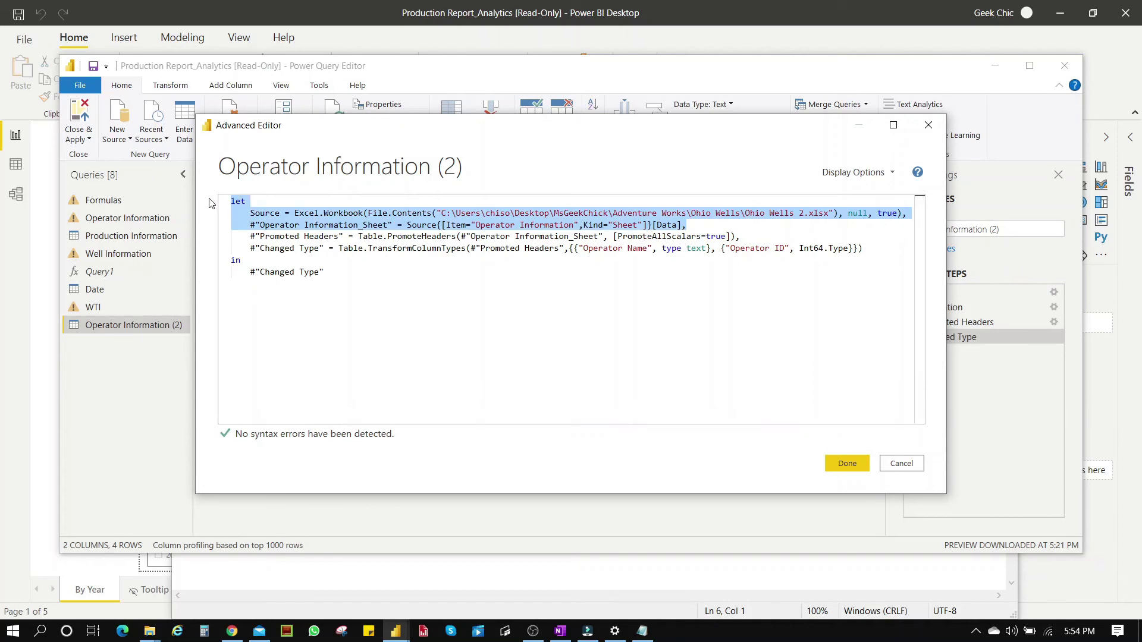
{"action": "left_click", "coordinate": [642, 631]}
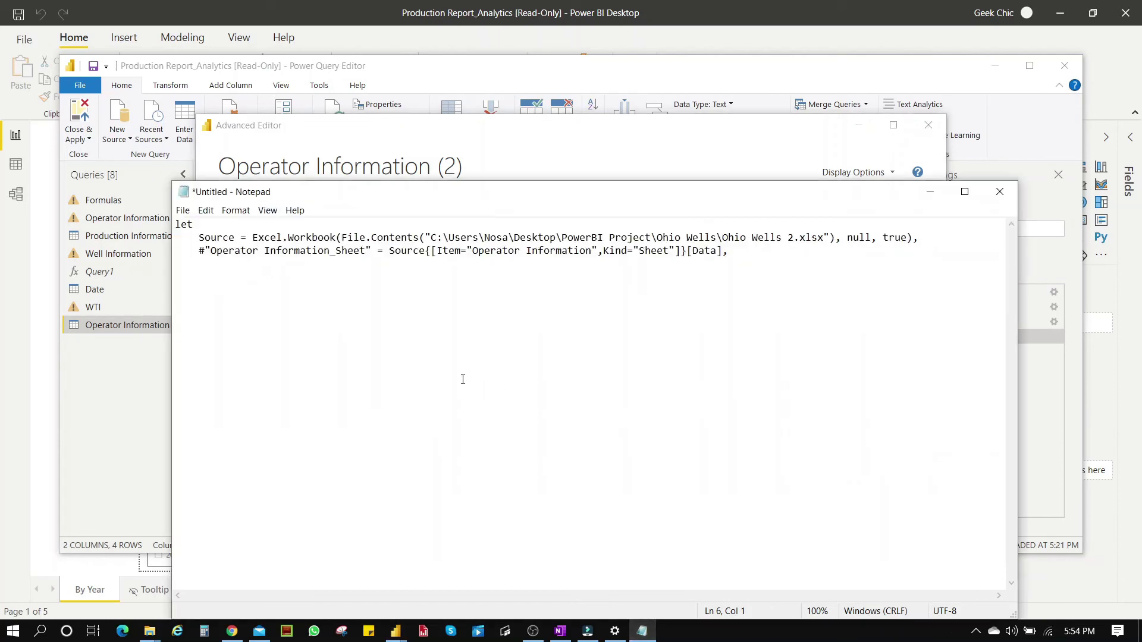
{"action": "key", "text": "ctrl+v"}
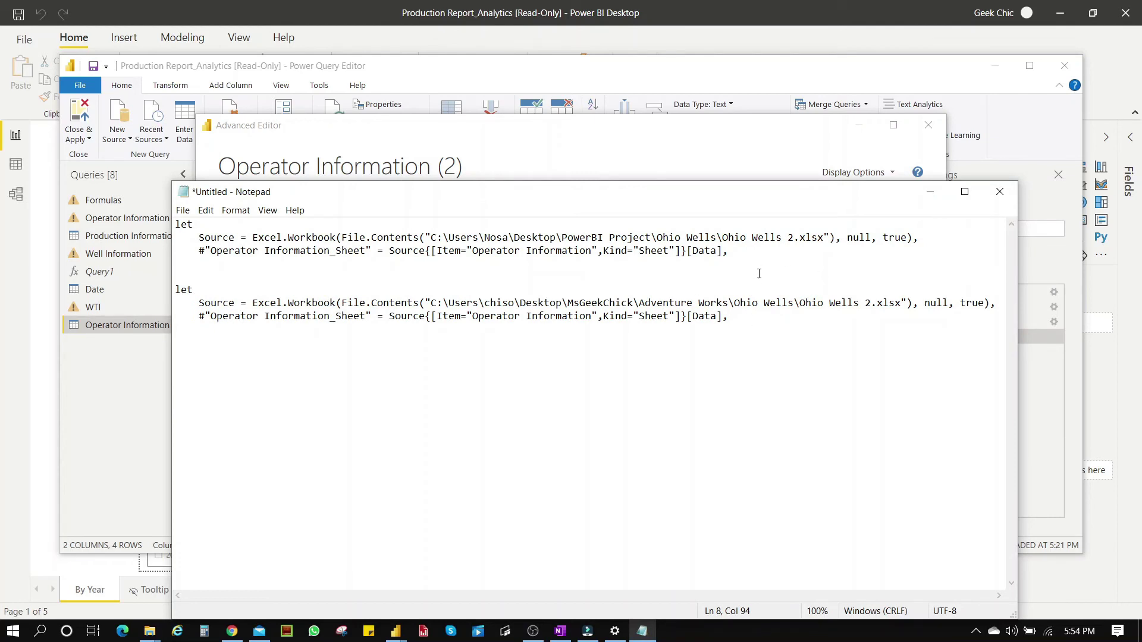
- Select the new let, Source and sheet lines in Notepad, then cancel the Advanced Editor
{"action": "left_click_drag", "start_coordinate": [742, 320], "coordinate": [352, 292]}
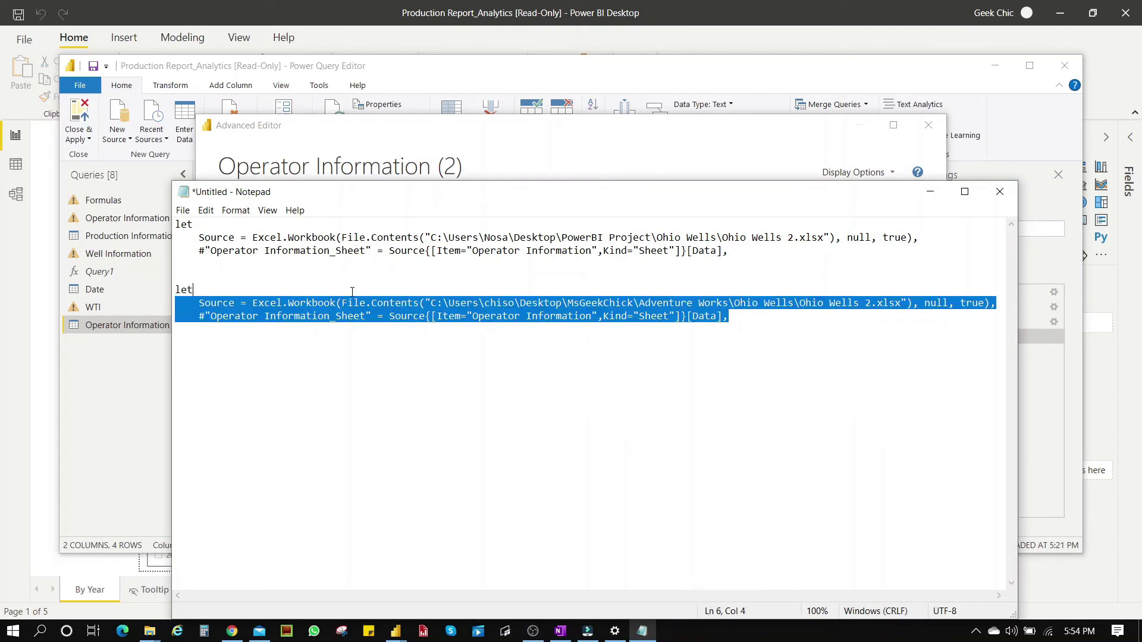
{"action": "left_click_drag", "start_coordinate": [219, 291], "coordinate": [175, 288]}
{"action": "left_click", "coordinate": [510, 147]}
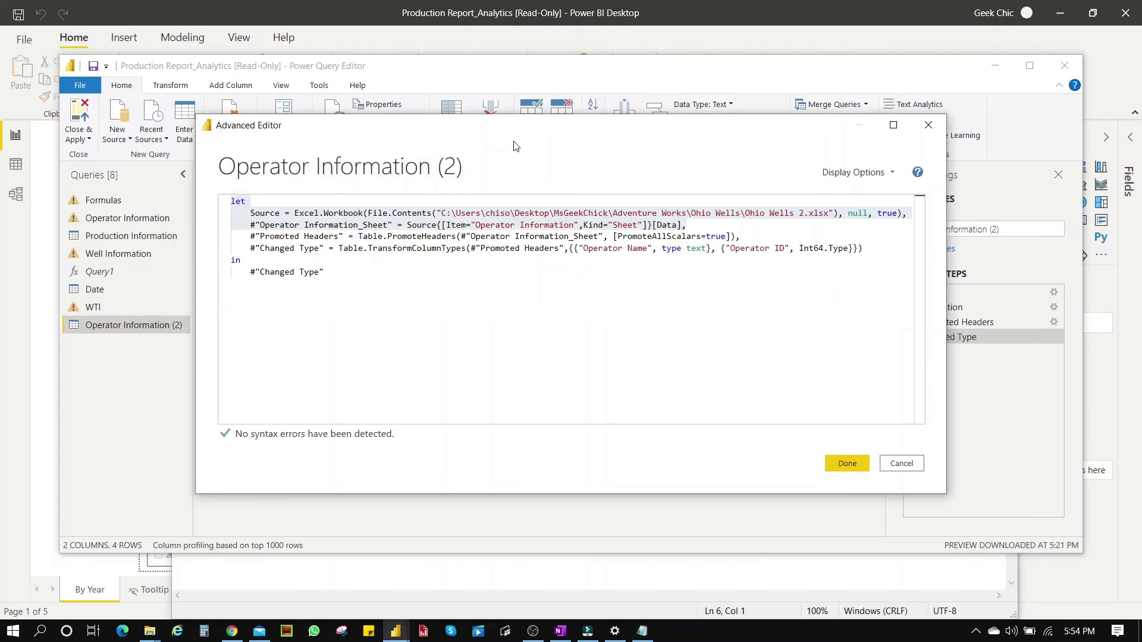
{"action": "left_click", "coordinate": [902, 465]}
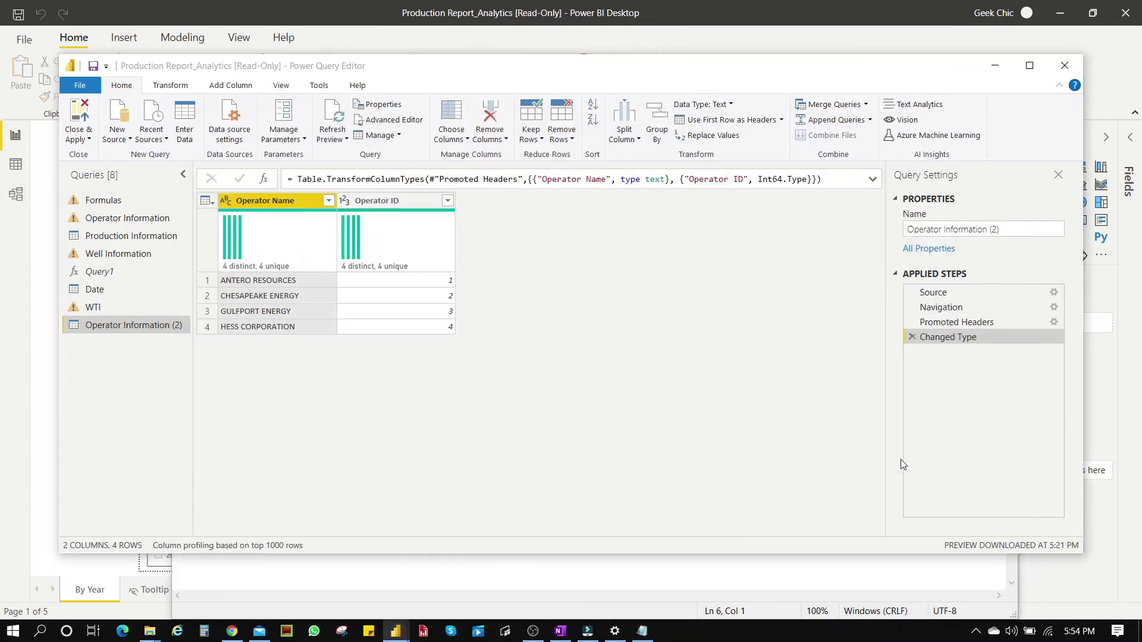
- Select the original Operator Information query and Close & Apply all query changes
{"action": "left_click", "coordinate": [156, 219]}
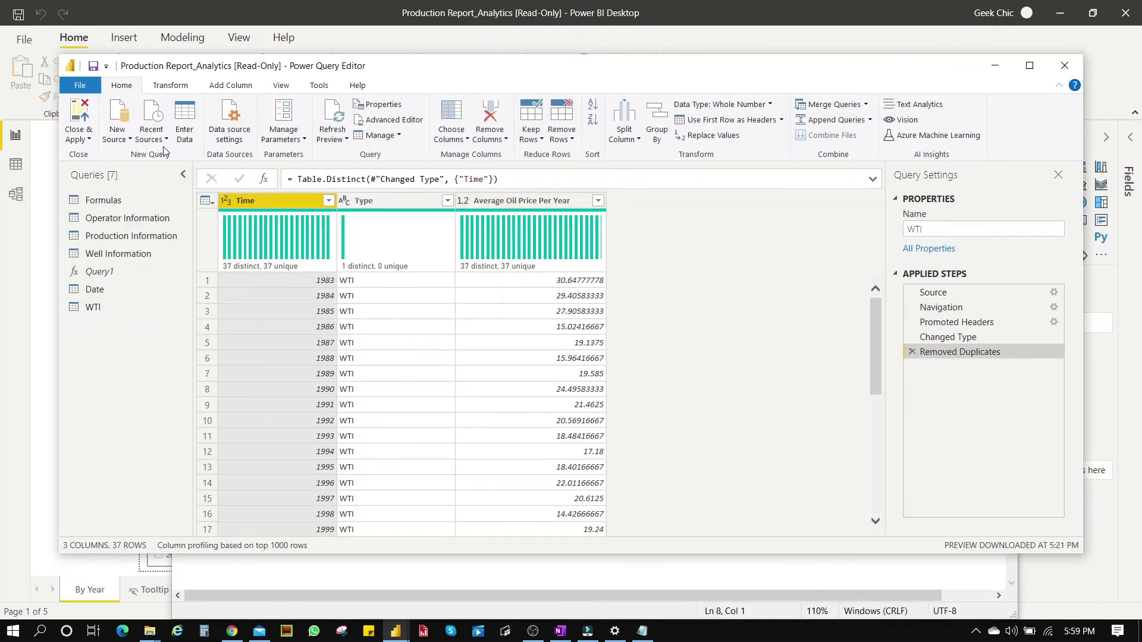
{"action": "left_click", "coordinate": [91, 140]}
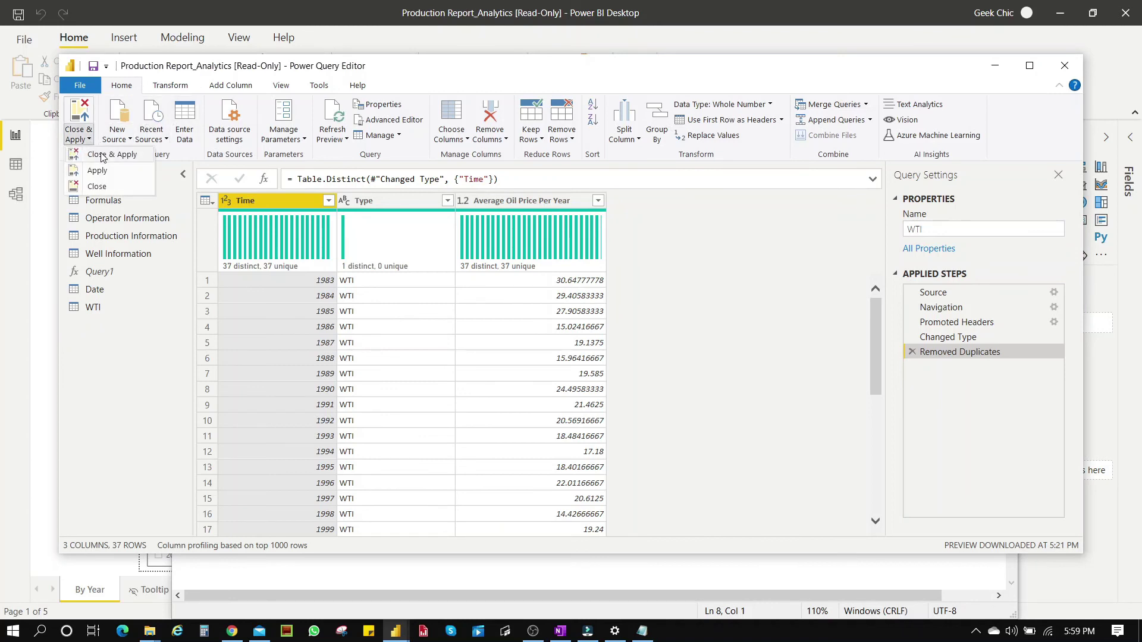
{"action": "left_click", "coordinate": [102, 155]}
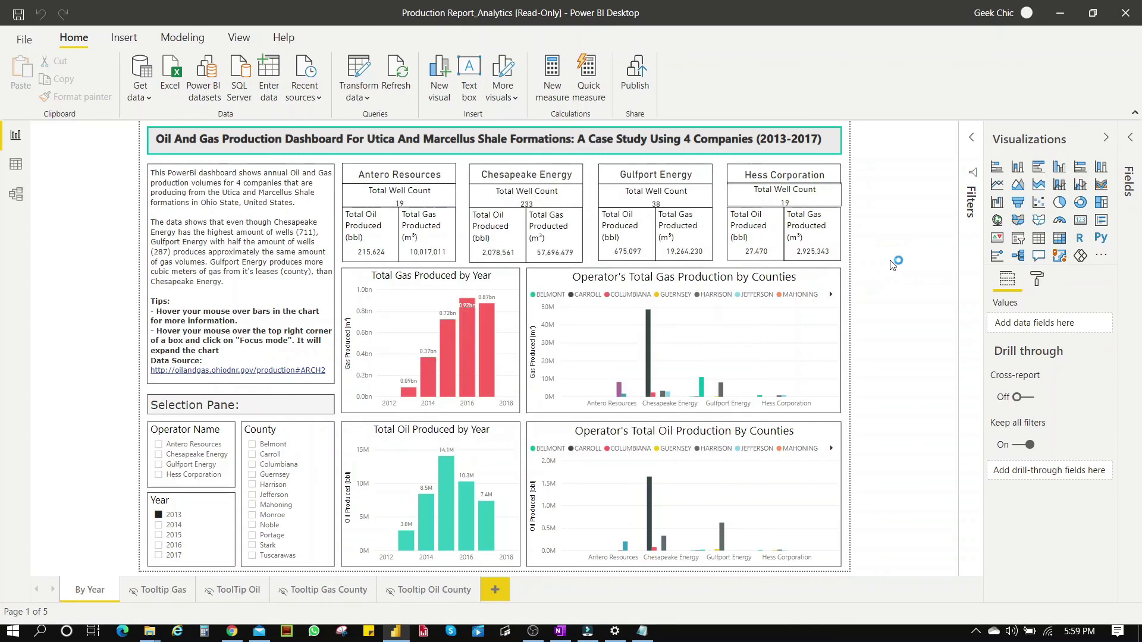
- Clear 2013 from the Year slicer on the production dashboard
{"action": "left_click", "coordinate": [159, 515]}
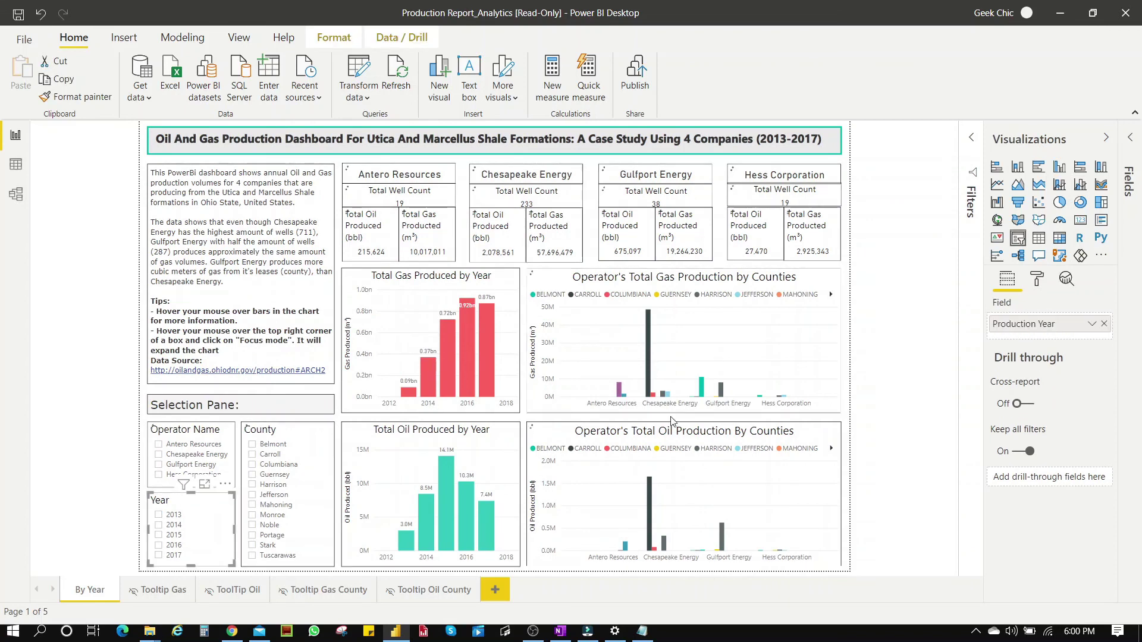